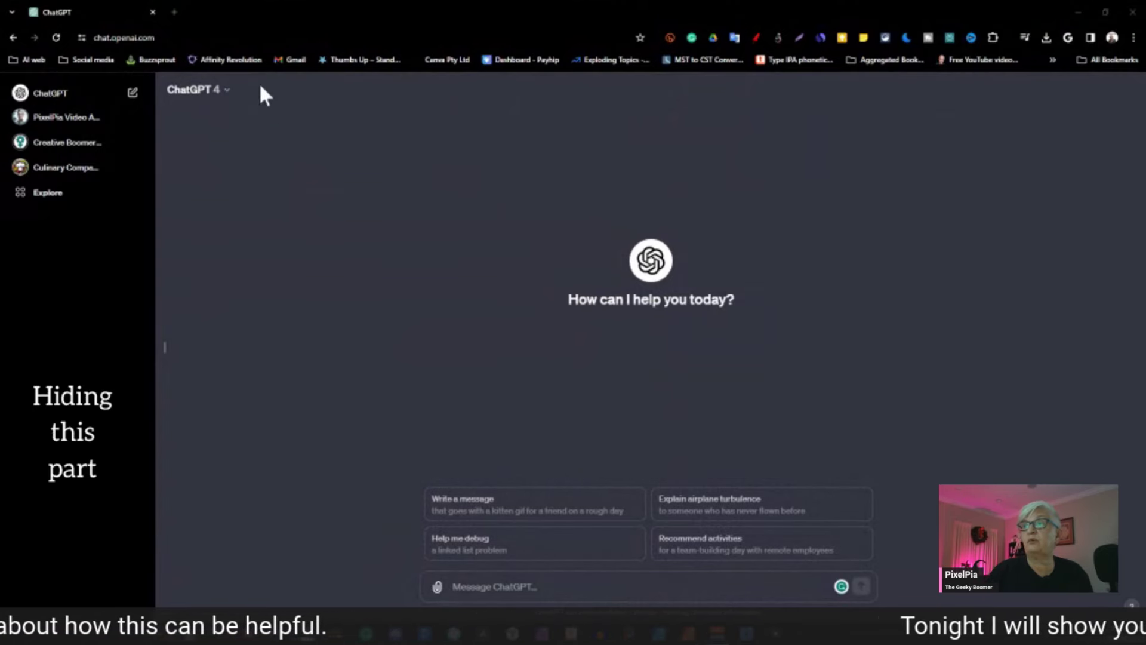
- Check the list of ChatGPT models, keeping the current model, and focus the message box
click(224, 93)
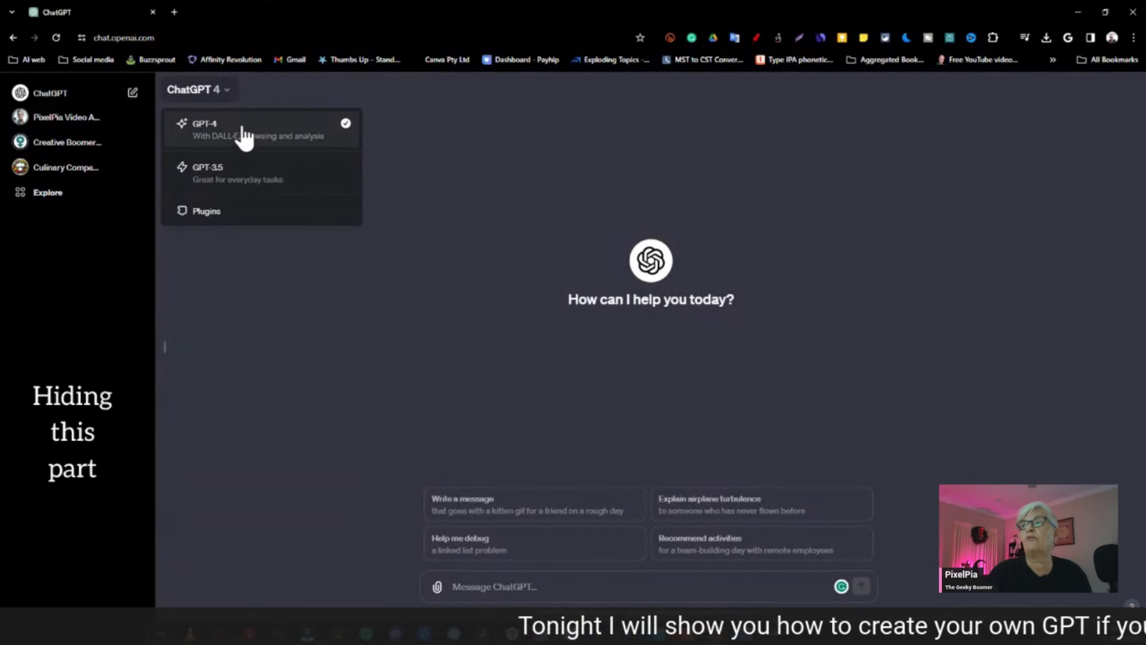
click(267, 84)
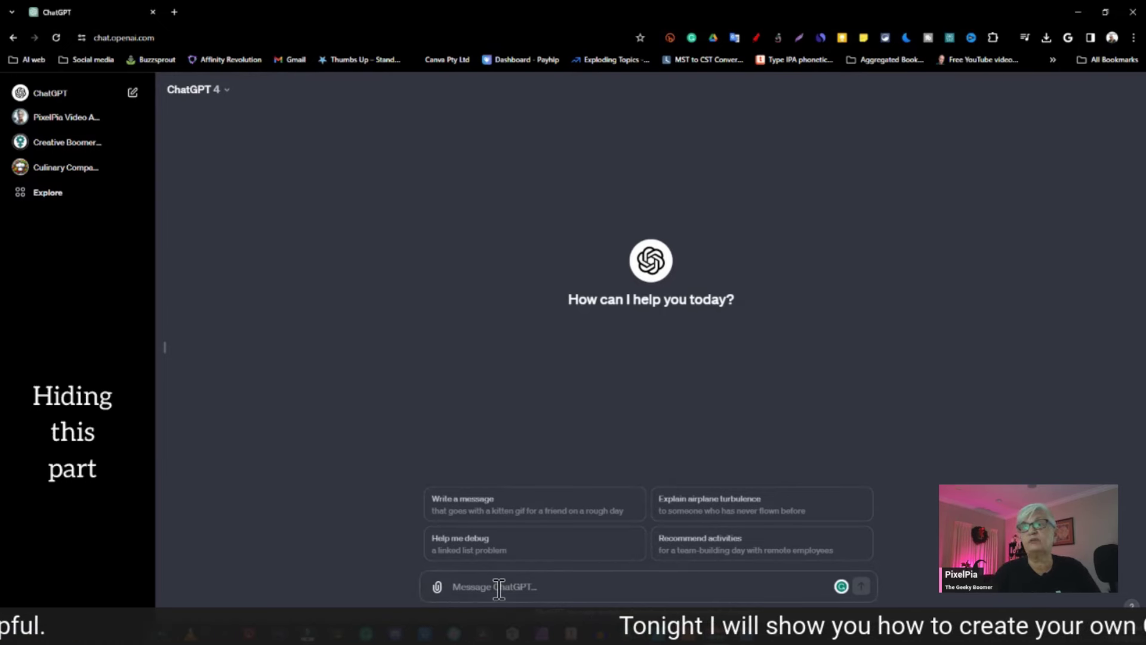
click(498, 588)
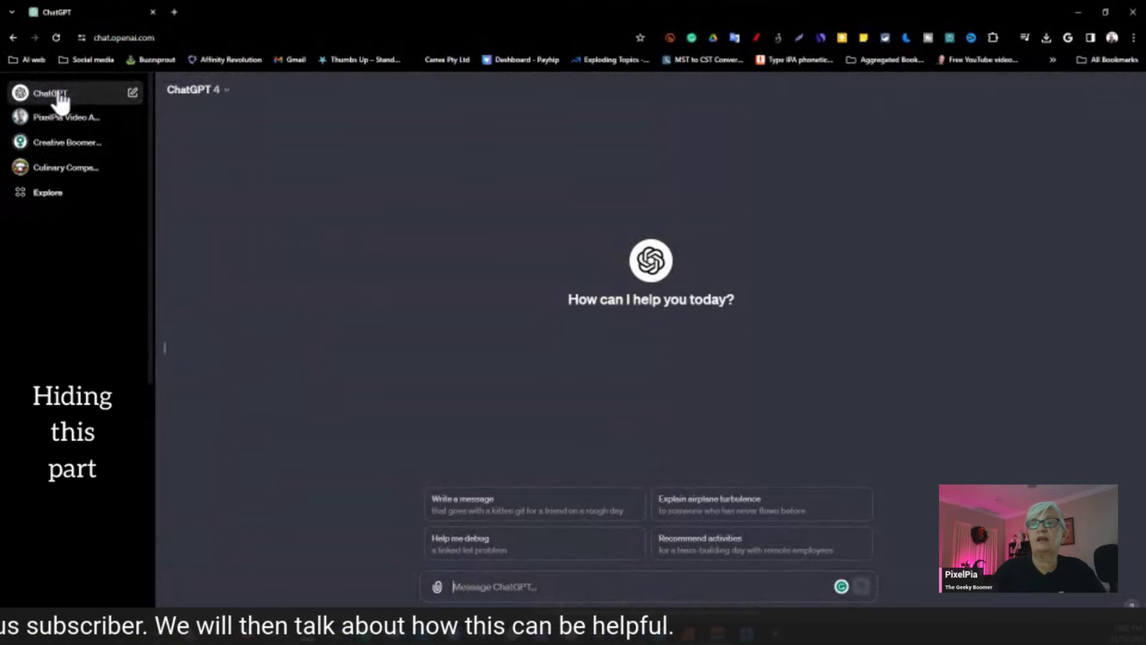
- Go to the Explore GPTs page, browse the Made by OpenAI list, and return to My GPTs
click(46, 195)
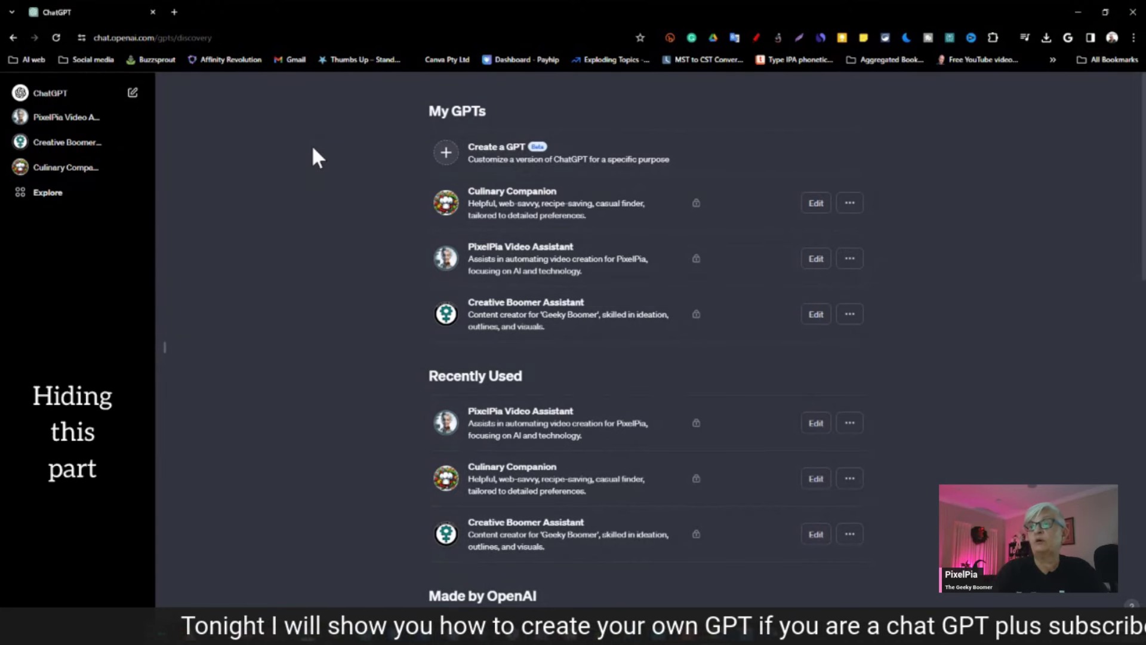
click(44, 191)
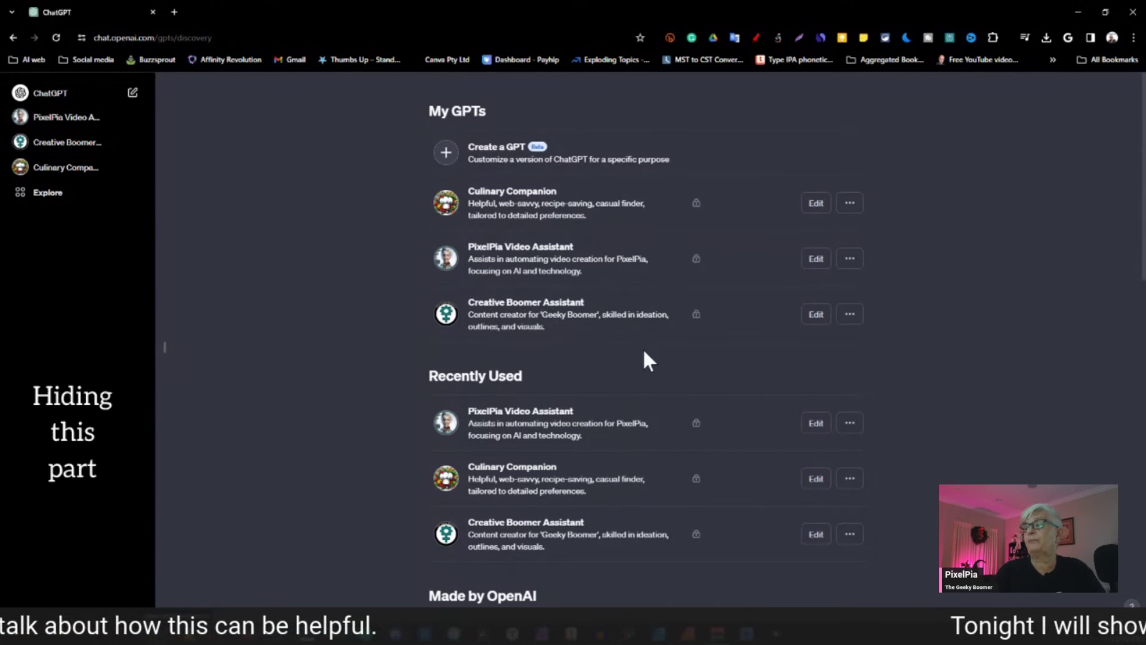
scroll(644, 355, down, 5)
scroll(648, 360, down, 2)
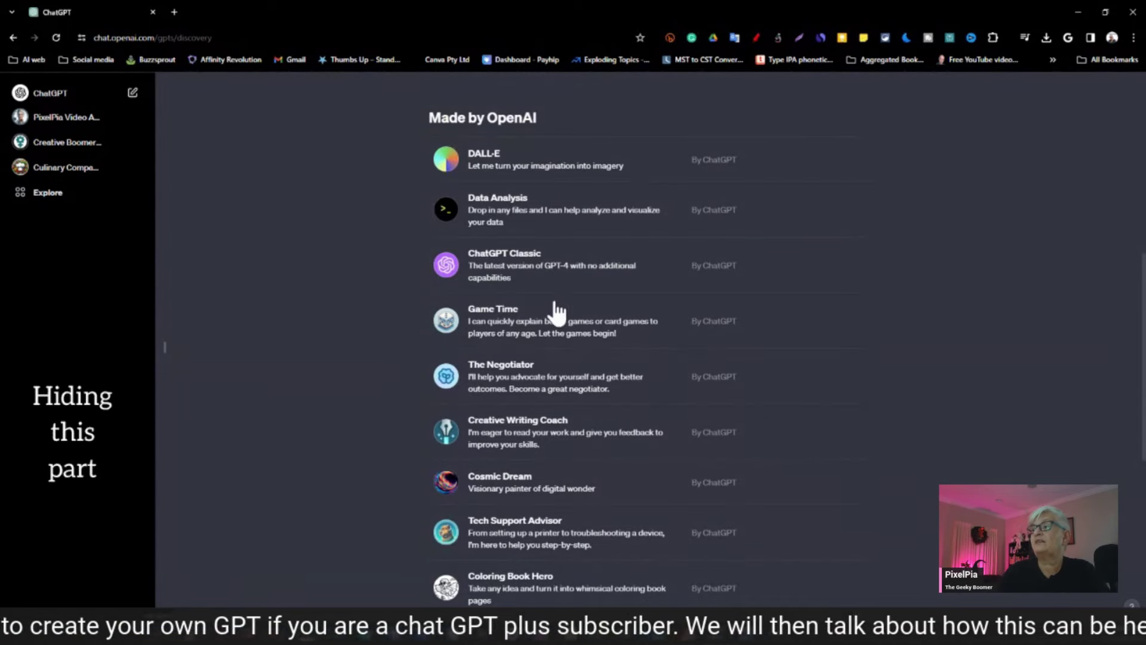
scroll(544, 317, down, 3)
scroll(471, 319, up, 2)
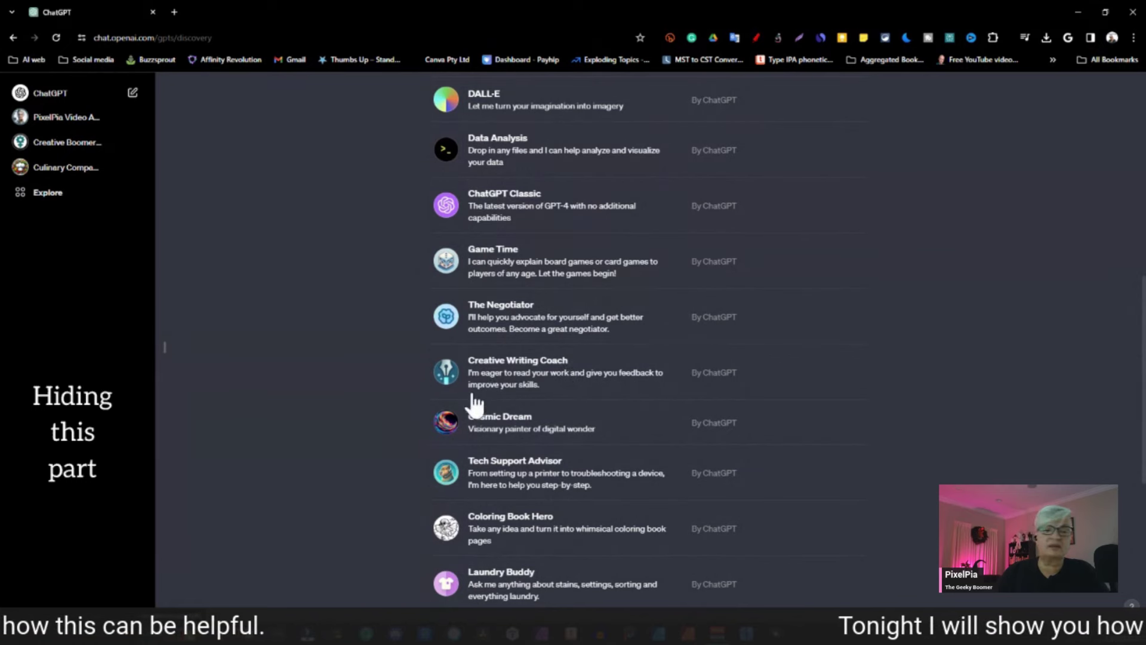
scroll(557, 481, up, 10)
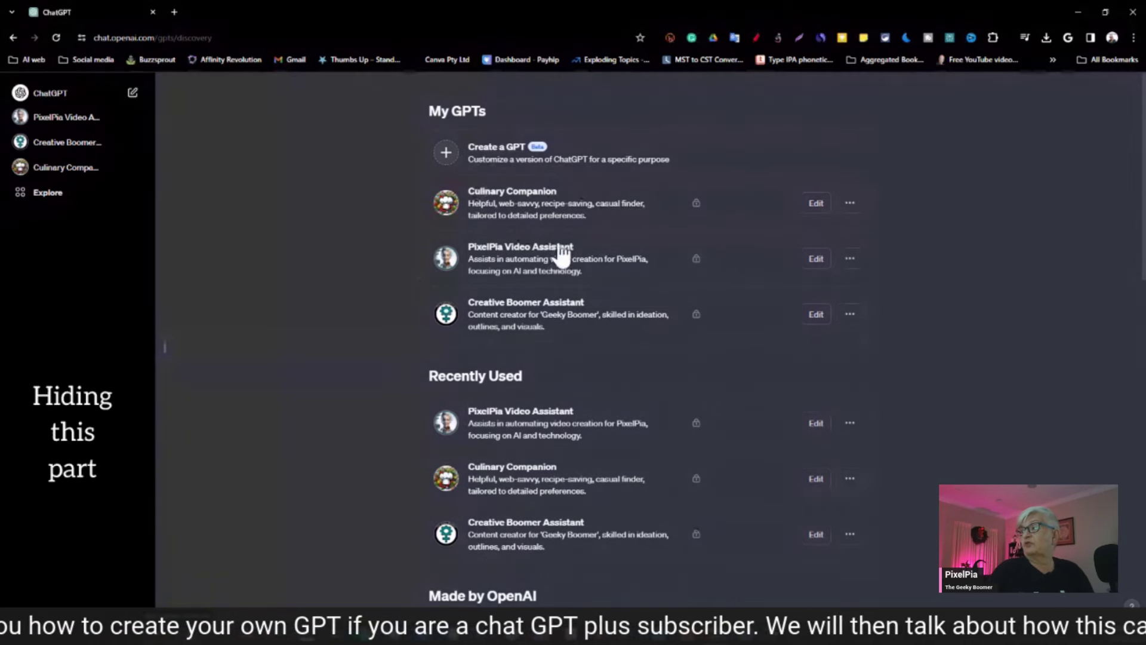
- In PixelPia Video Assistant, send 'my next video will be about chat GPT' for title ideas
click(452, 267)
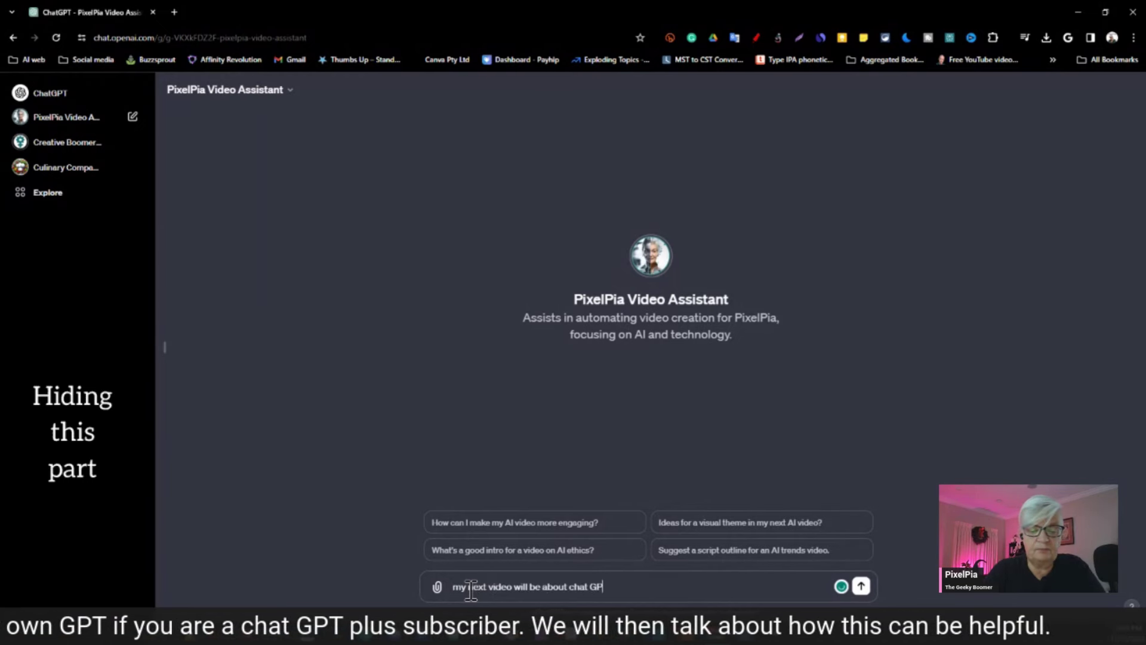
key(Return)
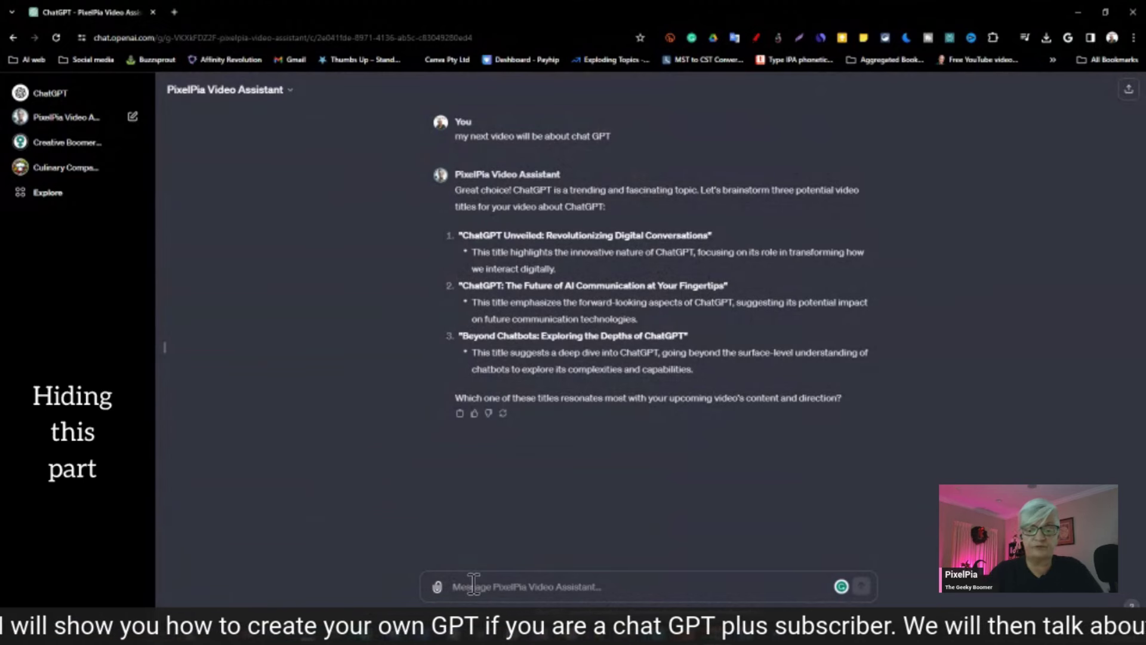
- Reply 'like 2' to choose the second title and get a timed video outline
text(like)
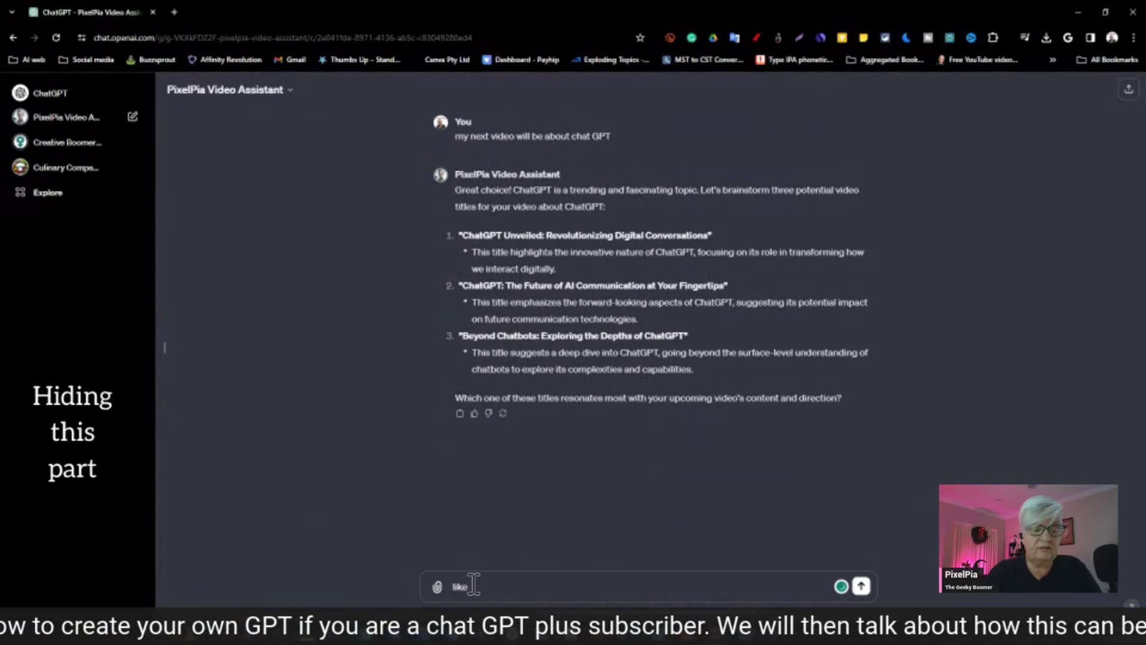
text( 2)
key(Return)
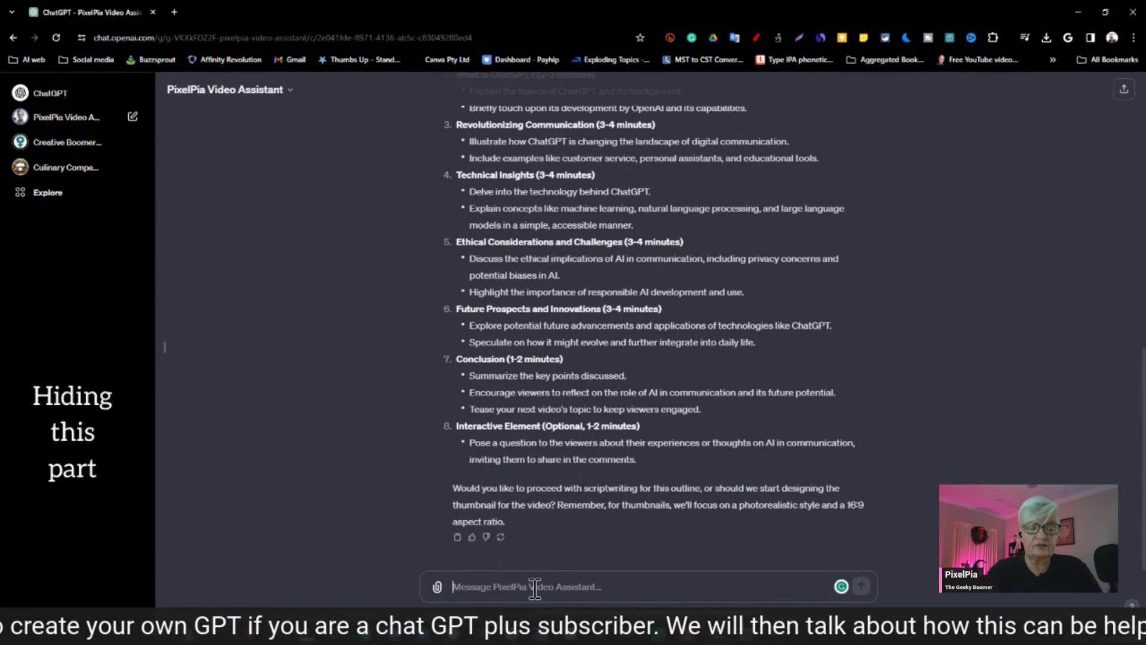
- Request a video thumbnail with 'thumbnail please'
text(thumbnail)
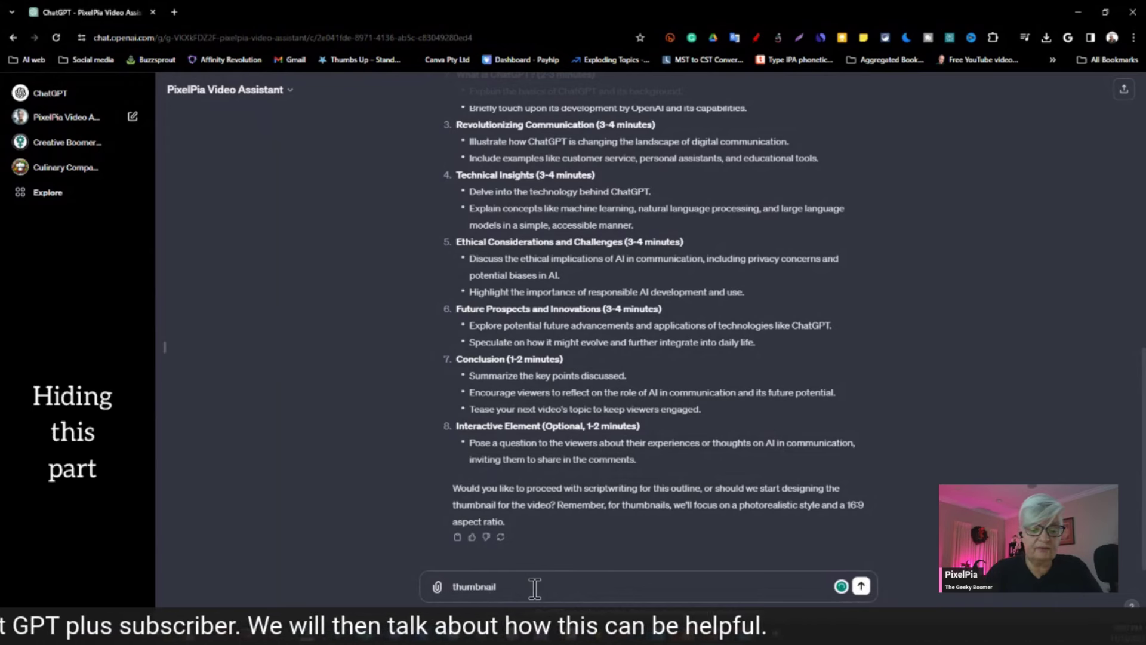
text( please)
key(Return)
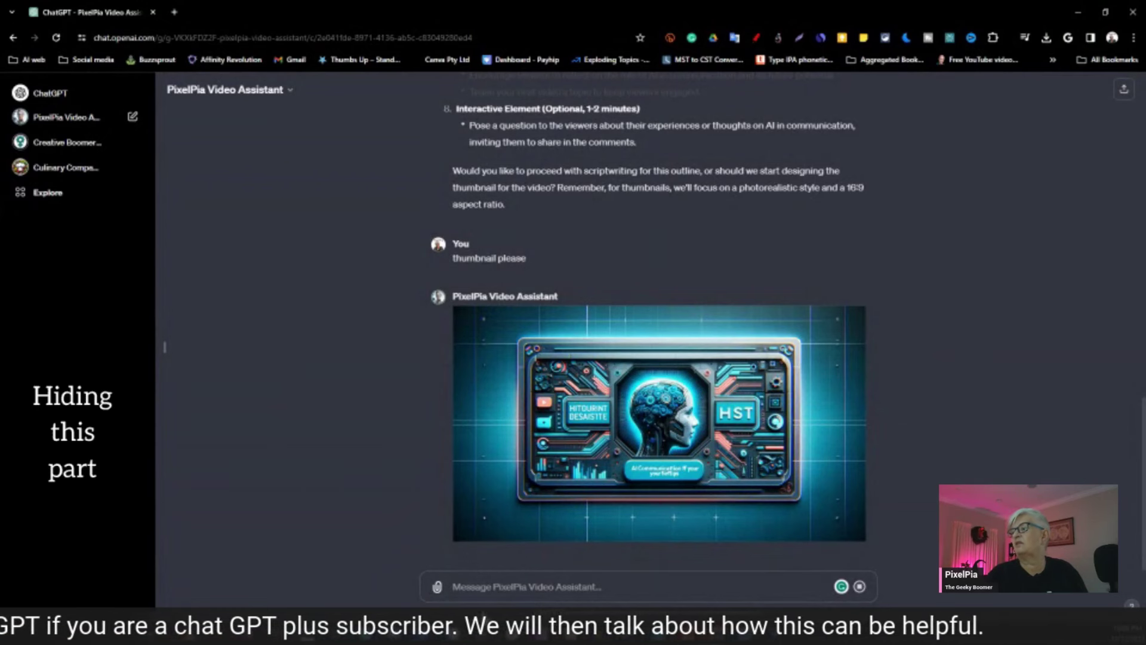
- Ask for a simpler, text-free thumbnail with 'can you simplify and no text'
text(can you)
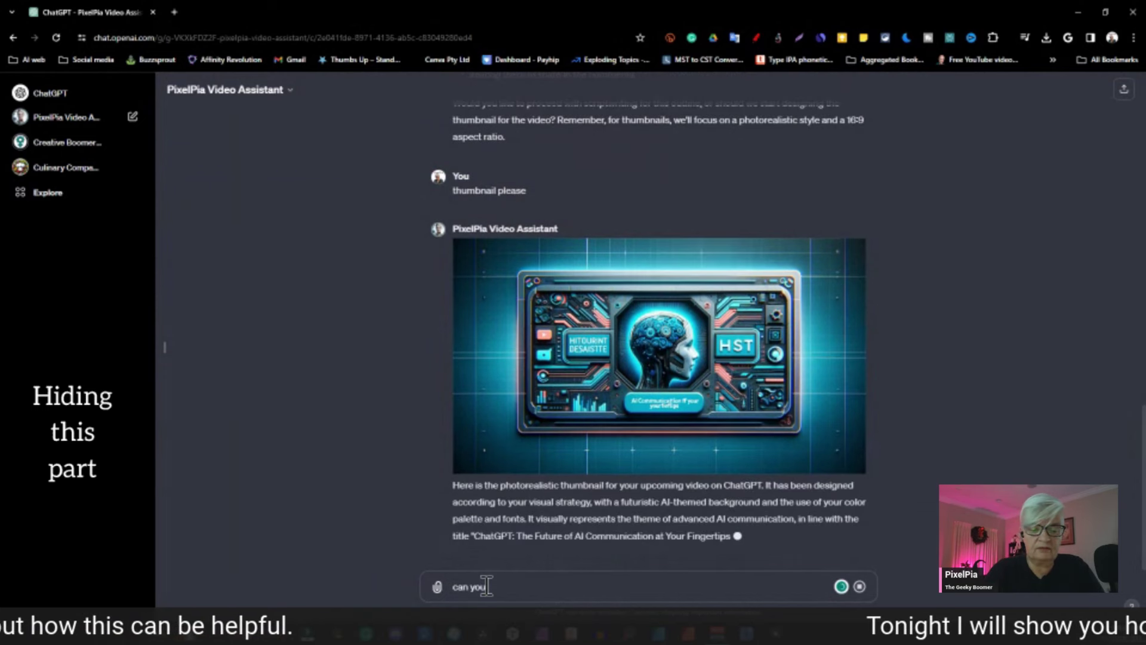
text( simplify)
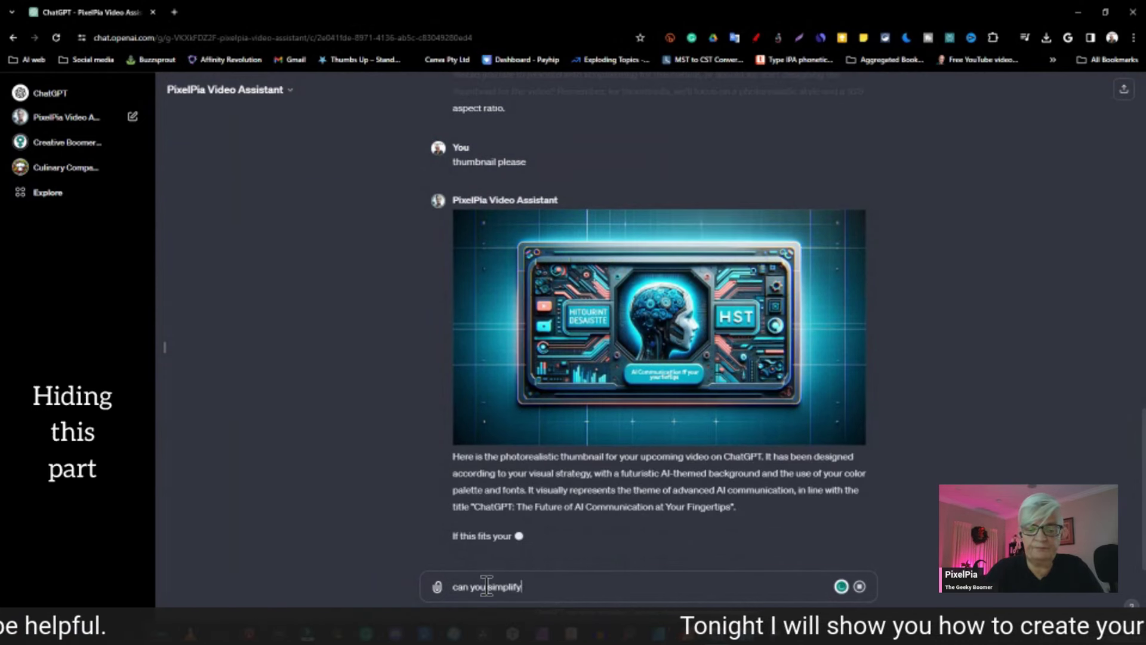
text( and no text)
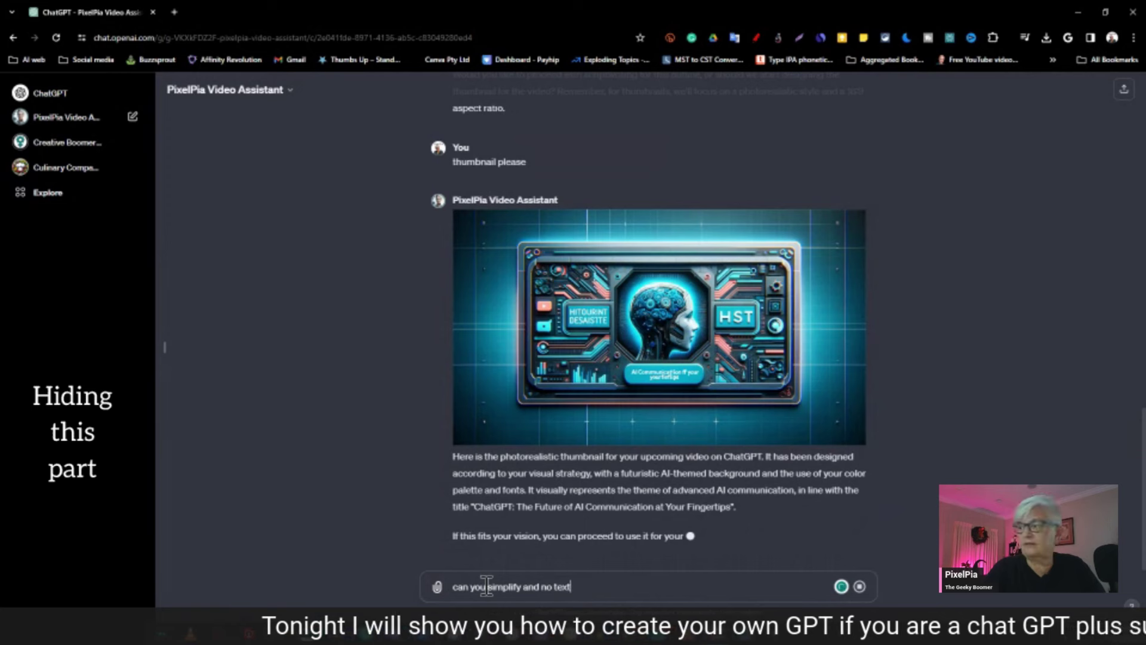
key(Return)
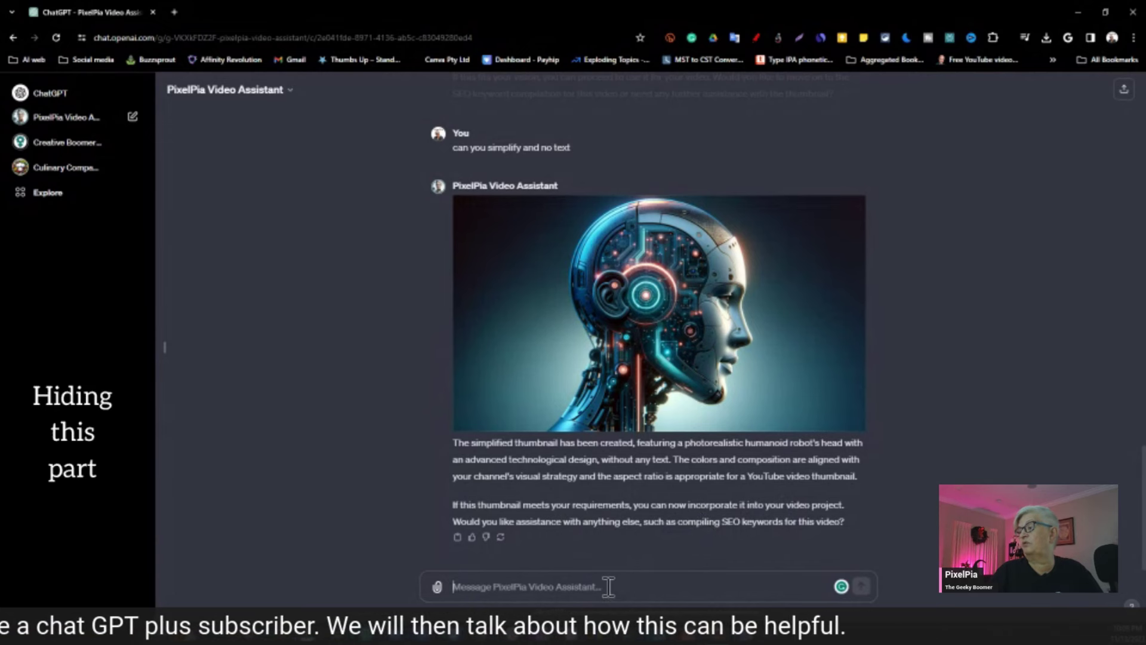
- Ask PixelPia to do basic research and write a possible video description
text(nt you to do so)
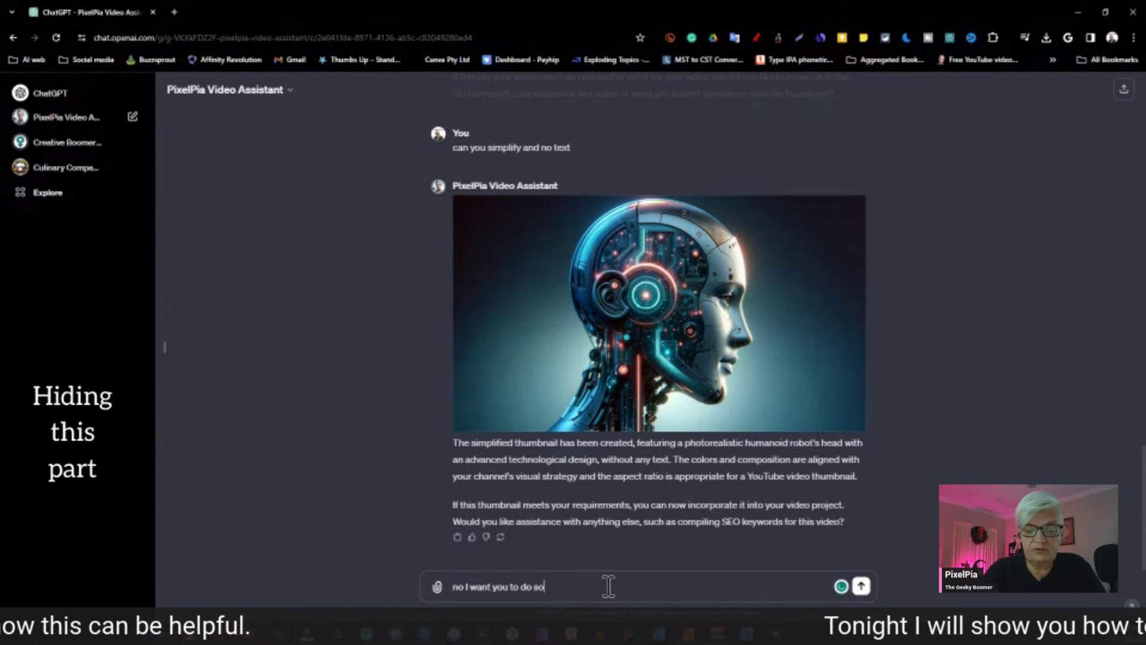
text(me basic)
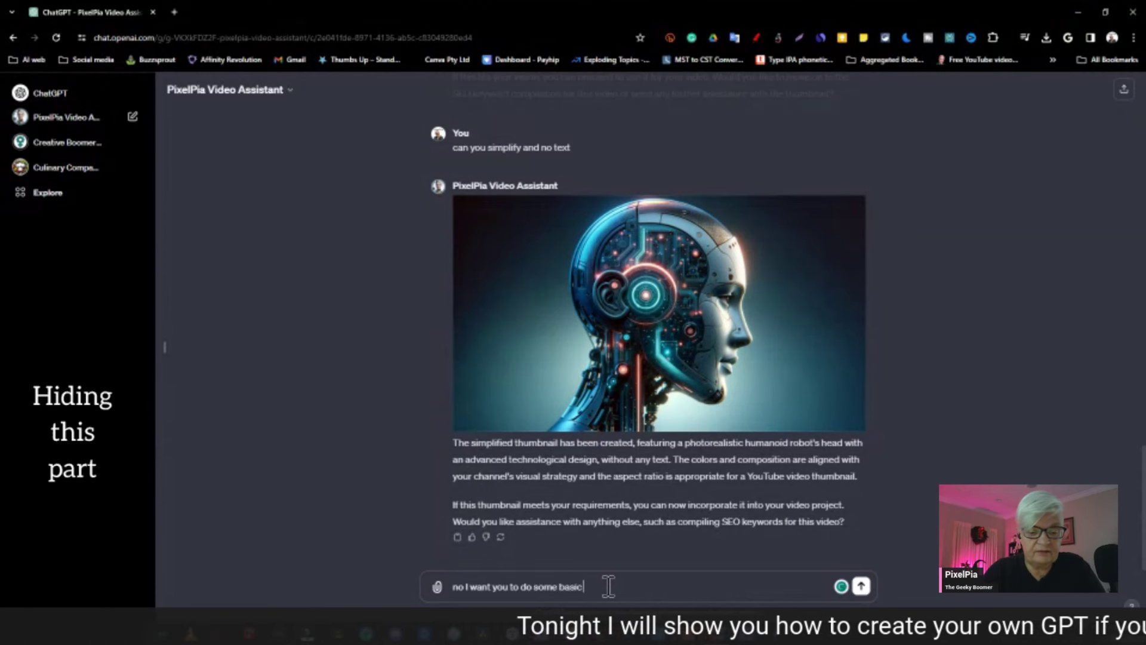
text( research)
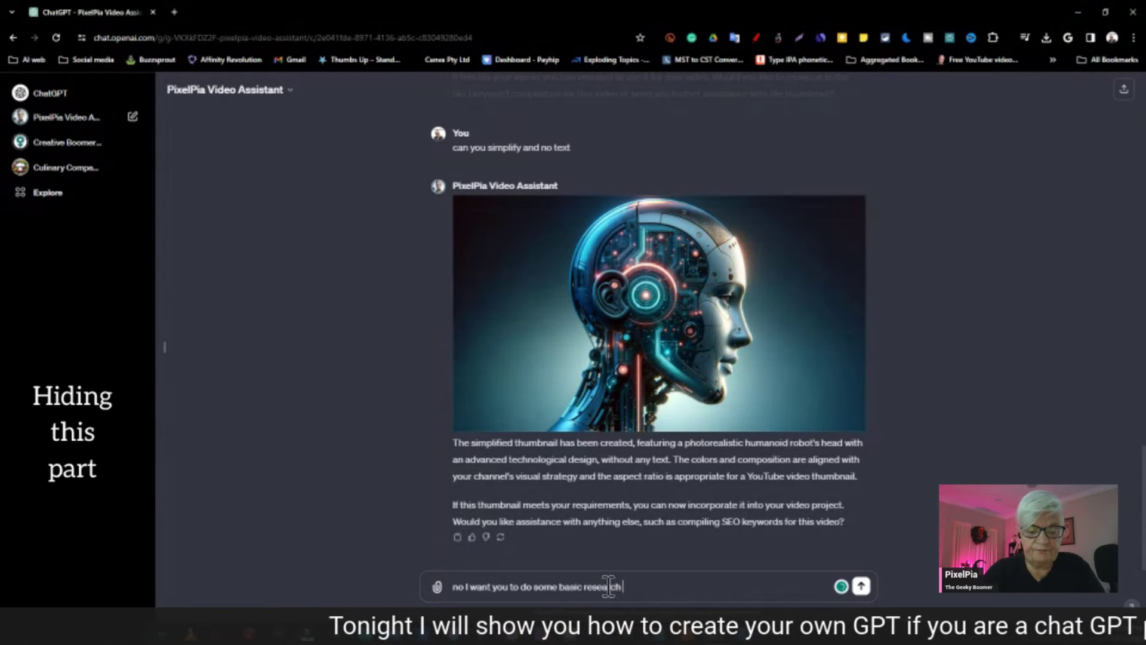
text( and write)
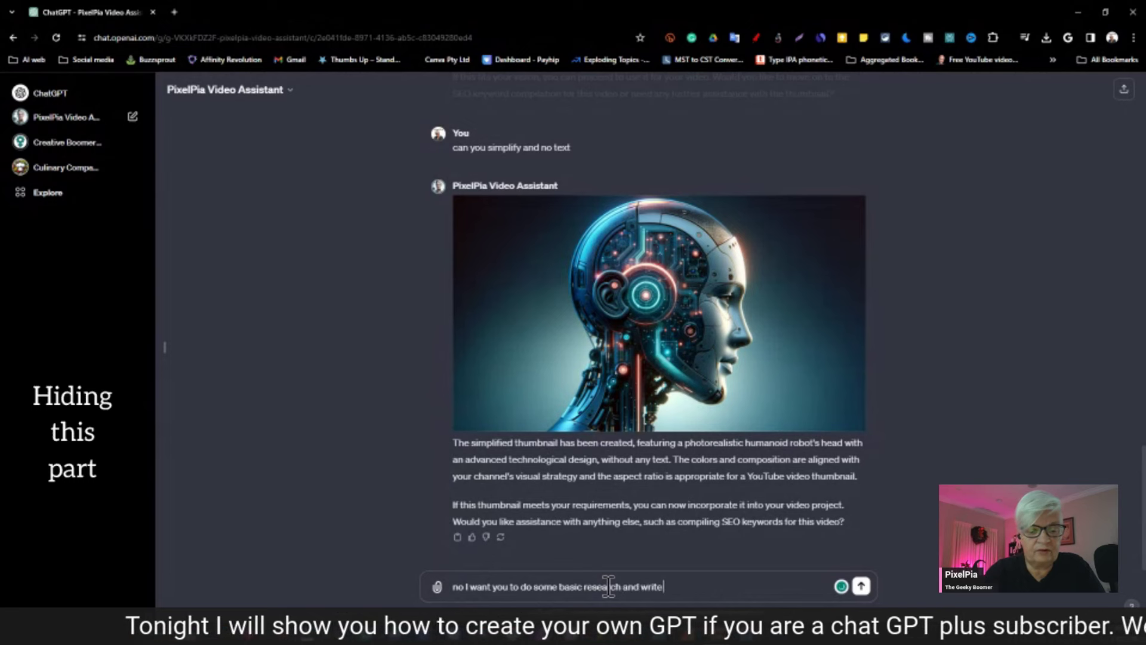
text( a possible description)
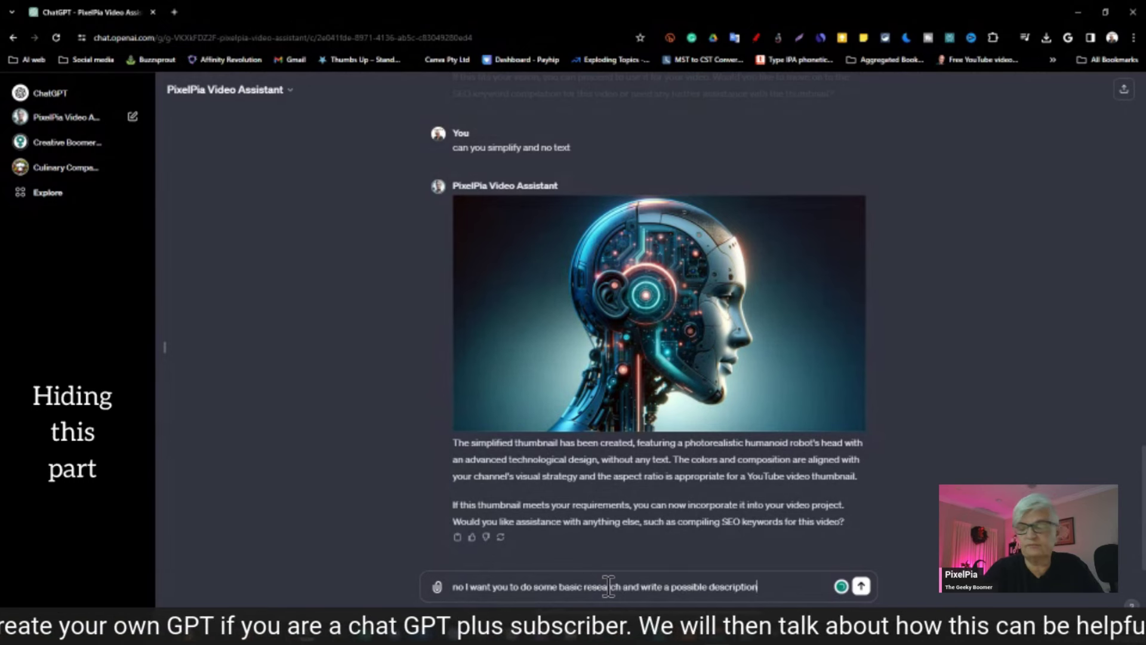
key(Return)
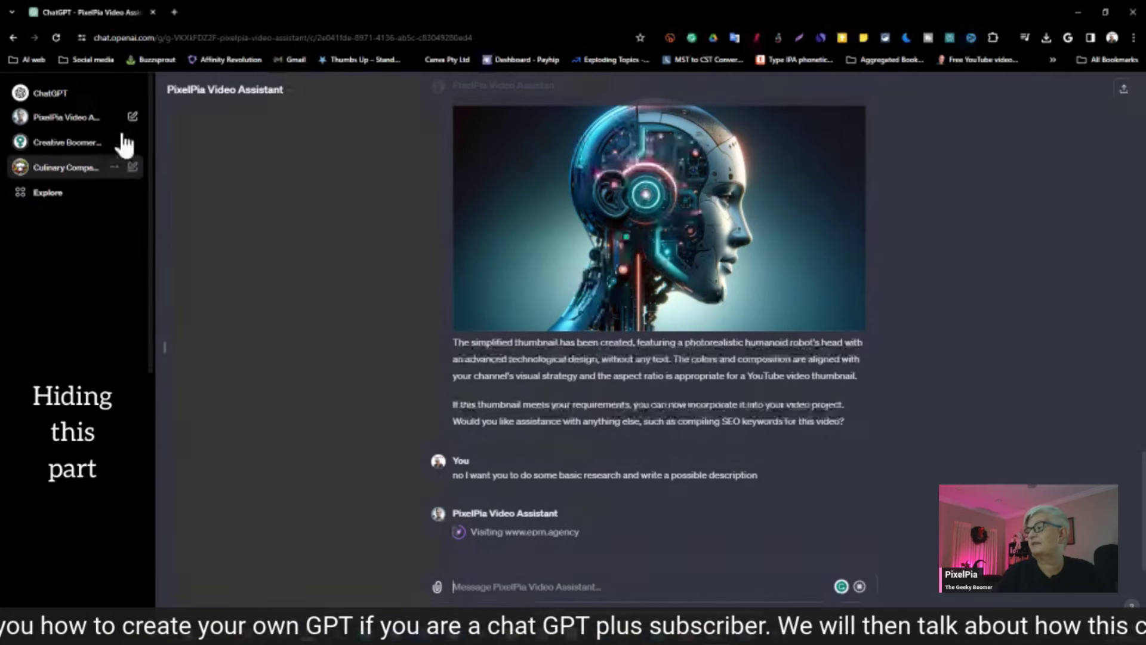
- Open Culinary Companion and tell it 'I have chicken and carrot'
click(78, 172)
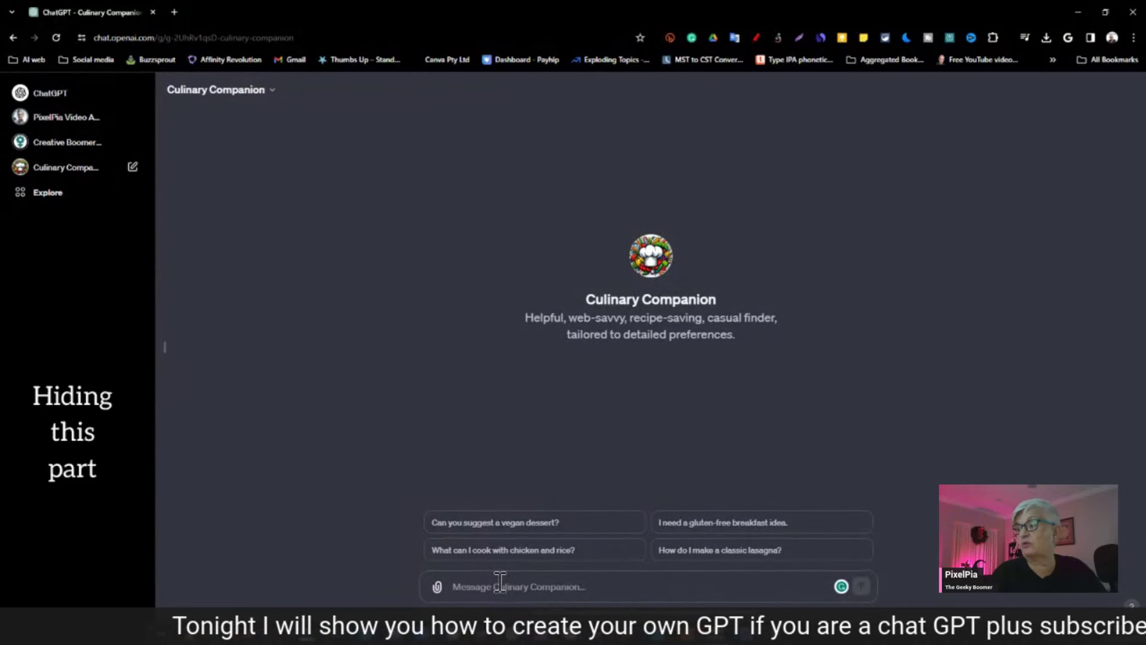
click(501, 580)
text(I have chicken and)
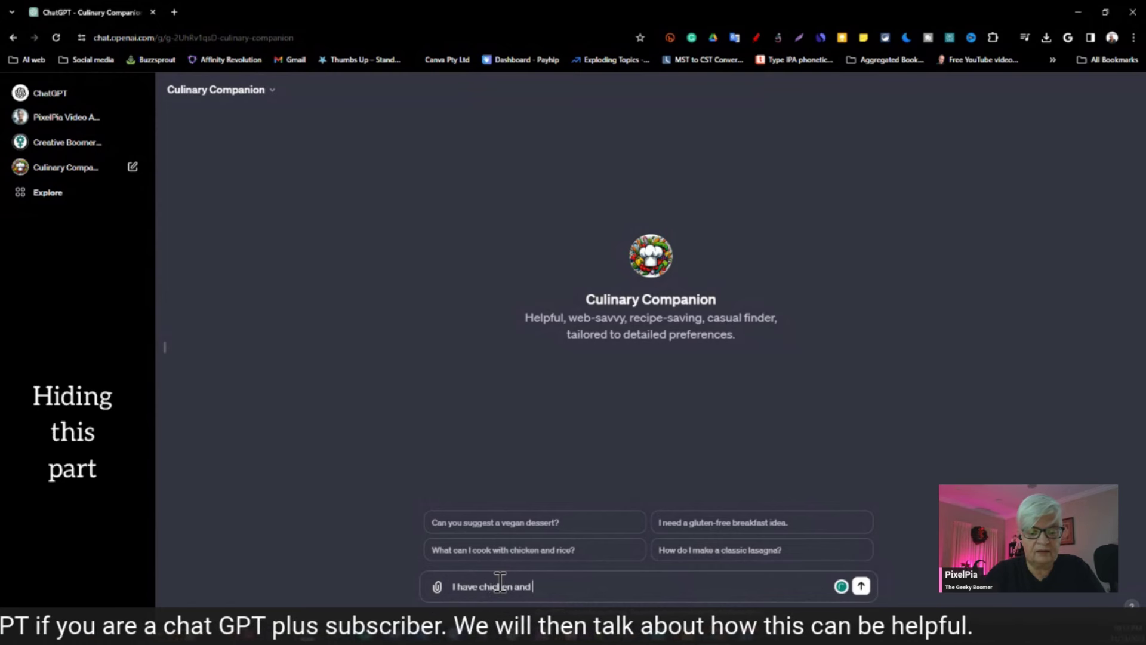
text( carrots)
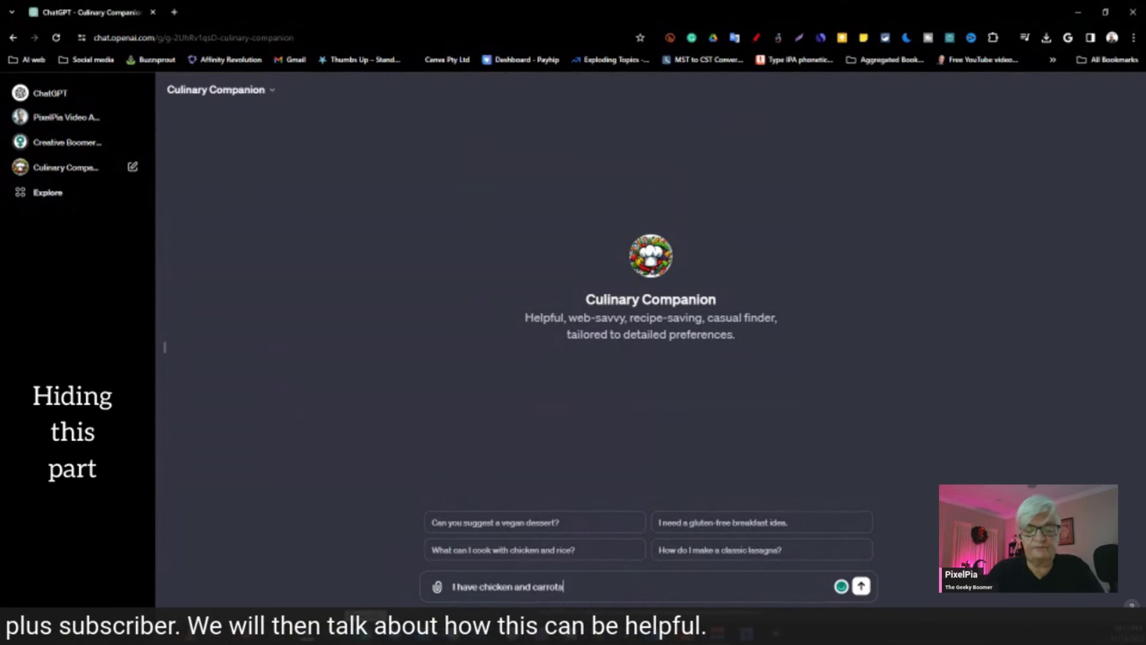
key(Return)
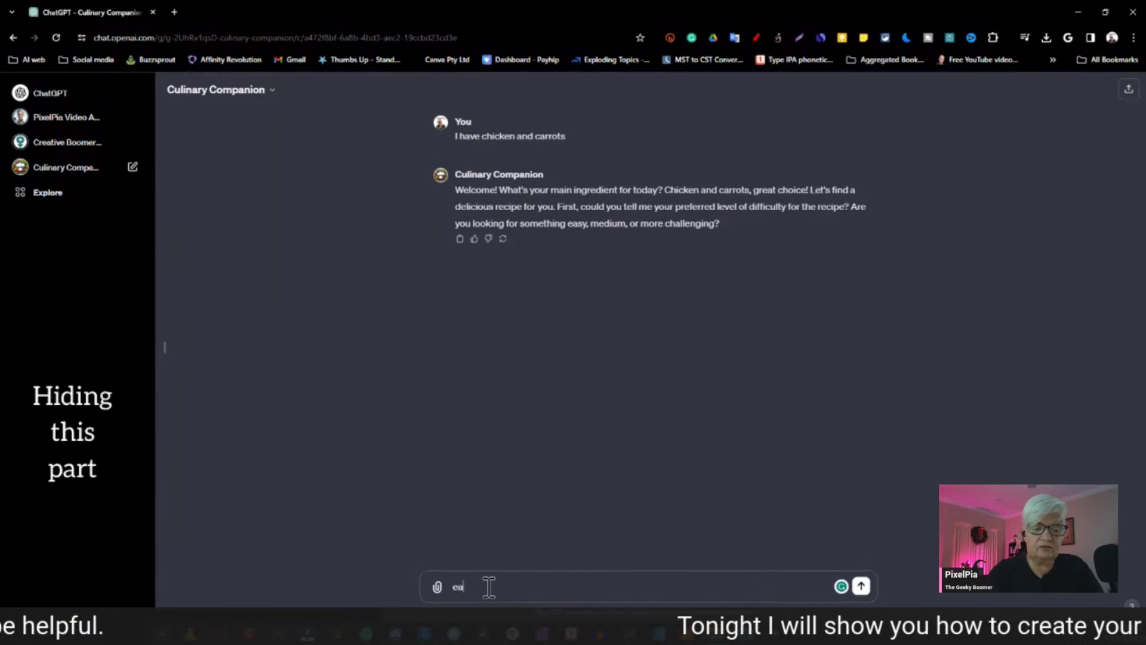
- Answer 'easy' for recipe difficulty and keep Response 1 of the comparison
text(sy)
key(Return)
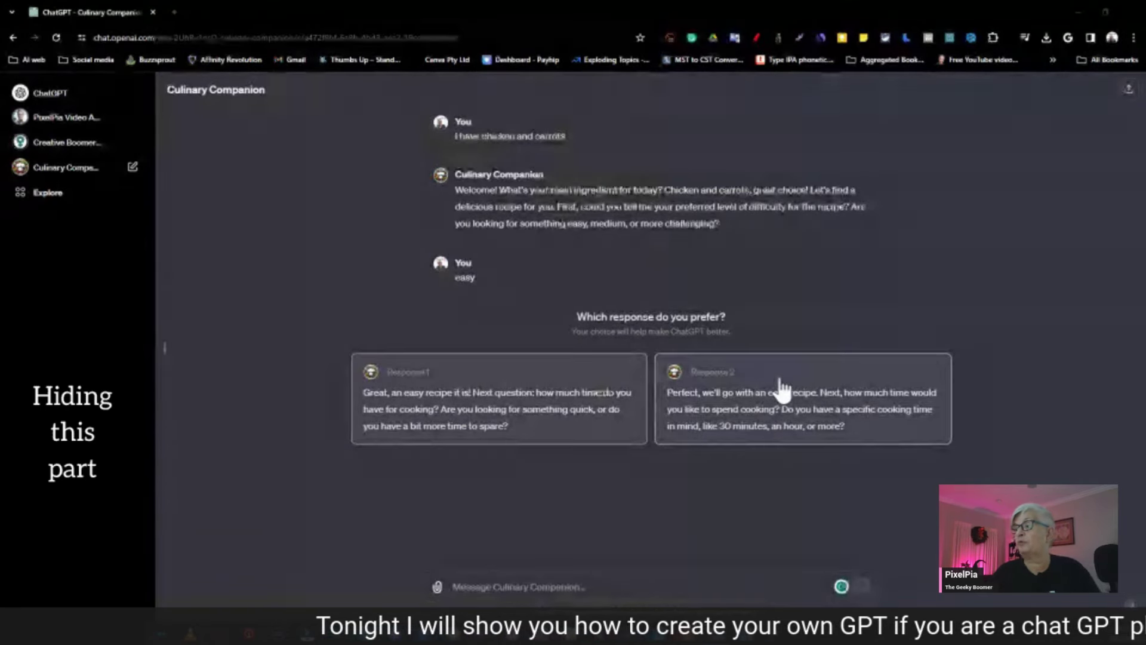
click(471, 421)
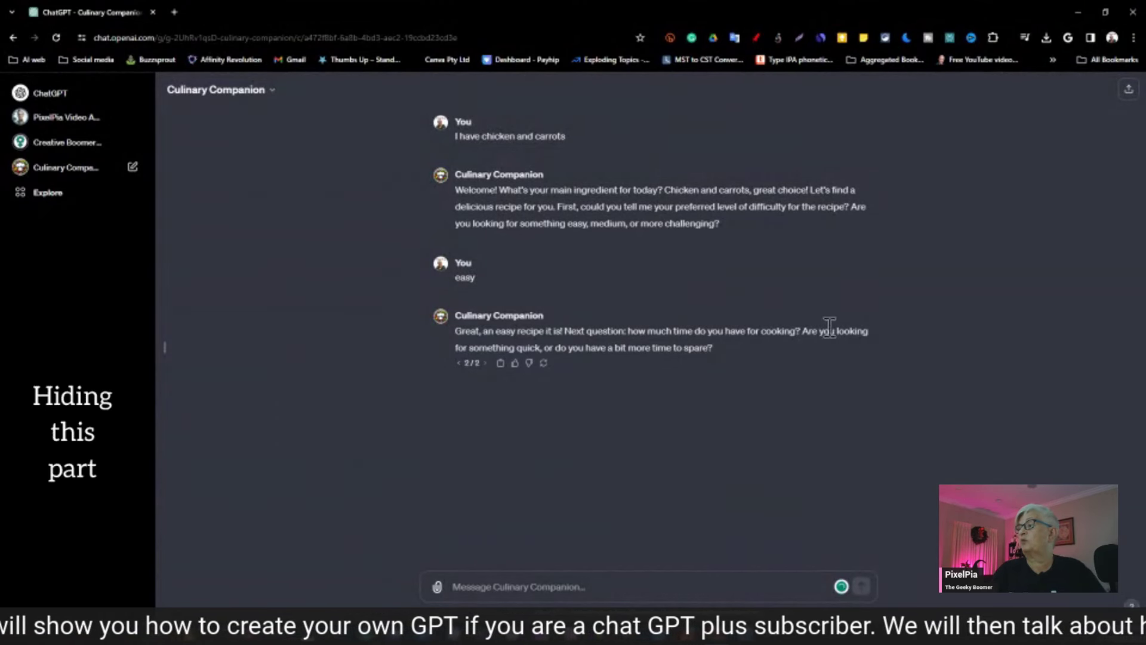
- Answer 'quick' cooking time and 4 servings, then enter 'no nuts' for allergies
text(quick)
key(Return)
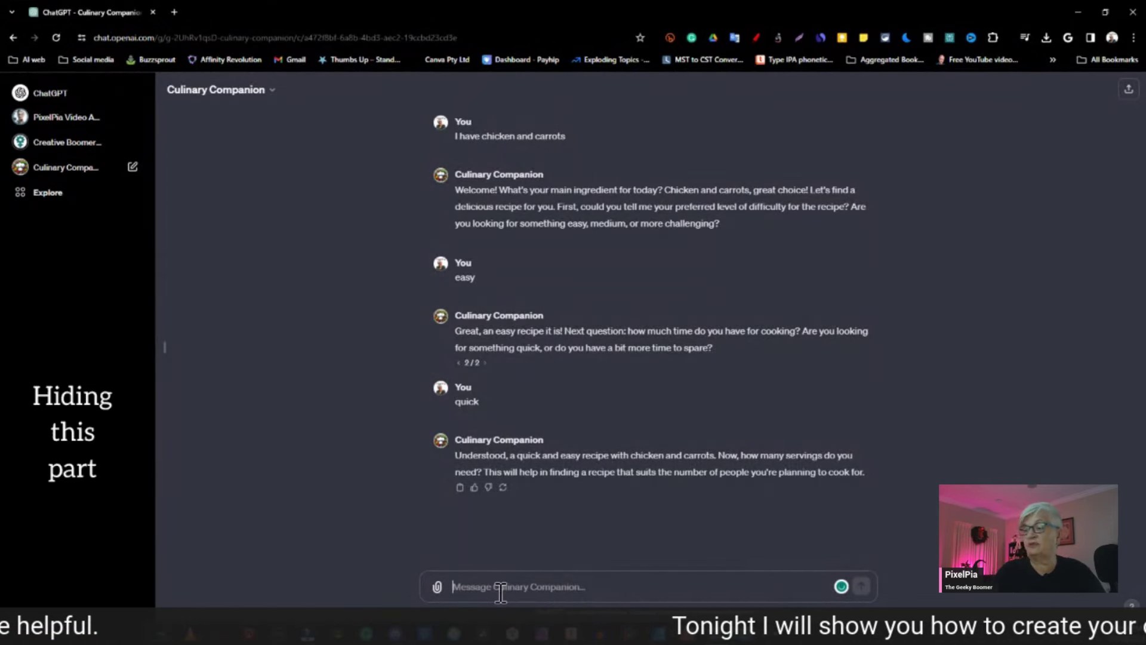
text(4)
key(Return)
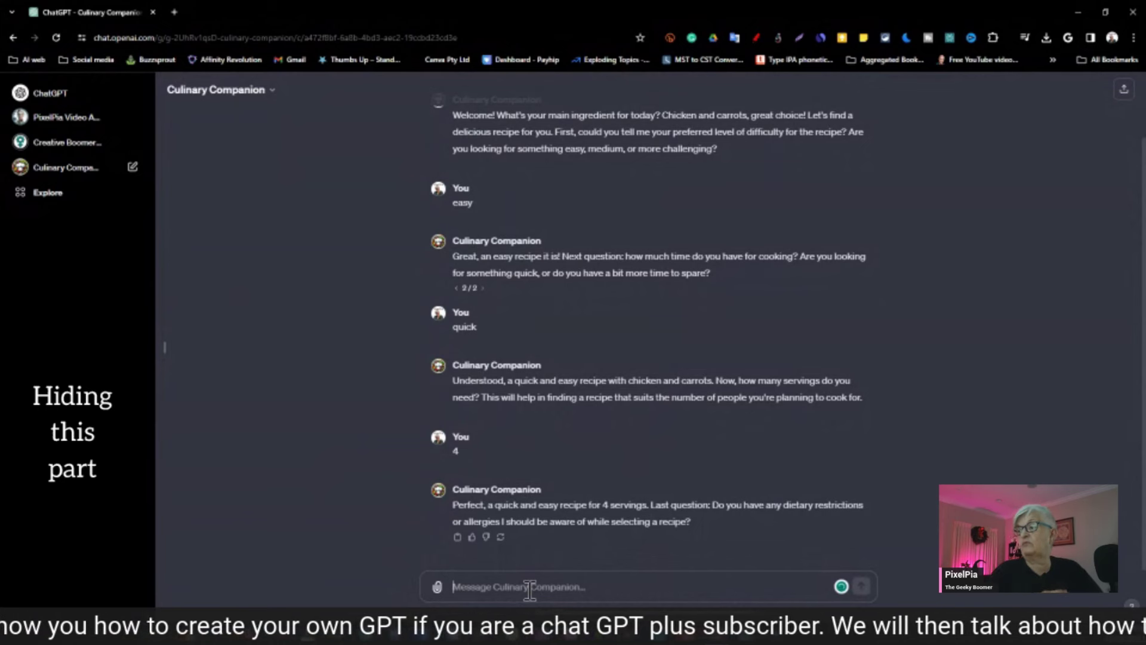
text(no nuts)
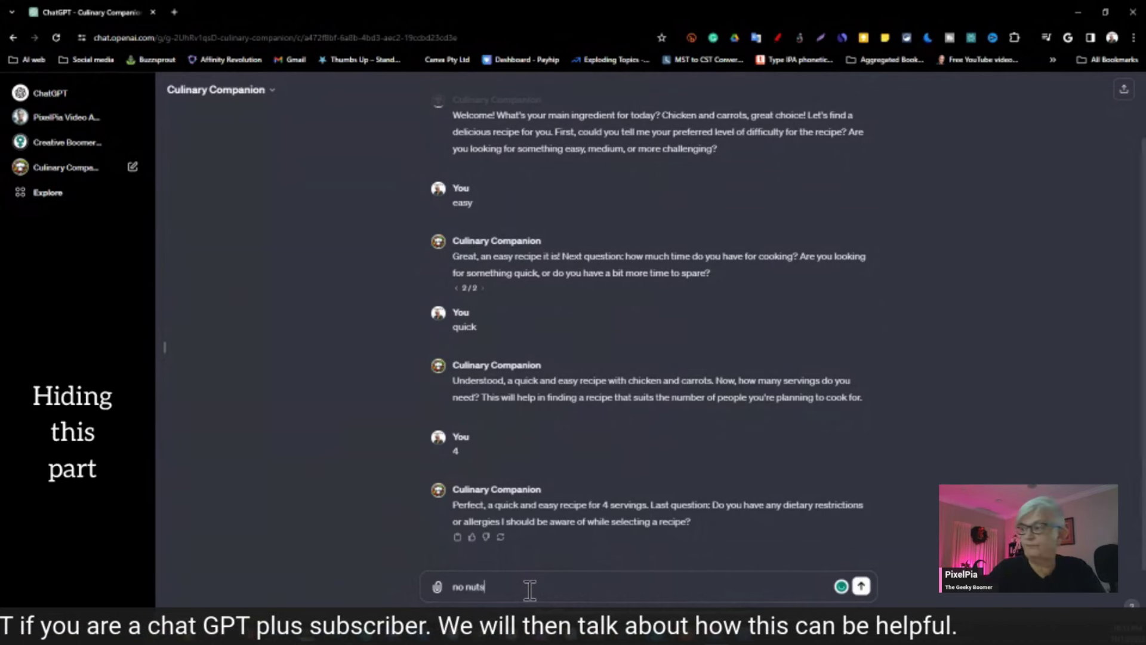
- Send the 'no nuts' reply and wait for the three chicken and carrot recipes
key(Return)
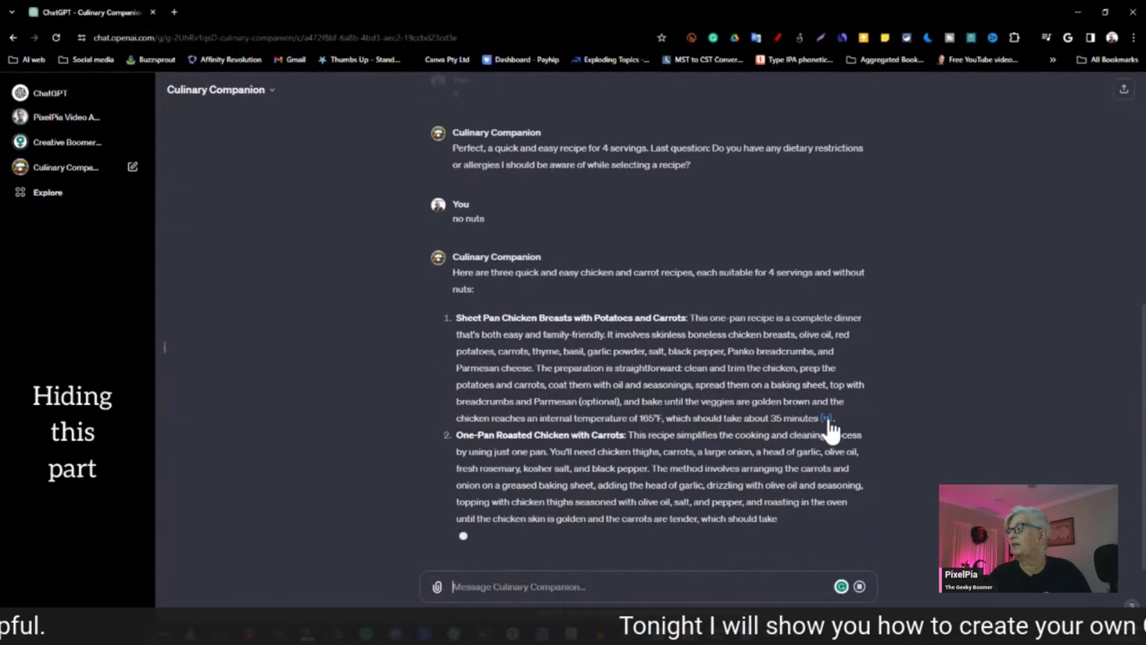
mouse_move(827, 419)
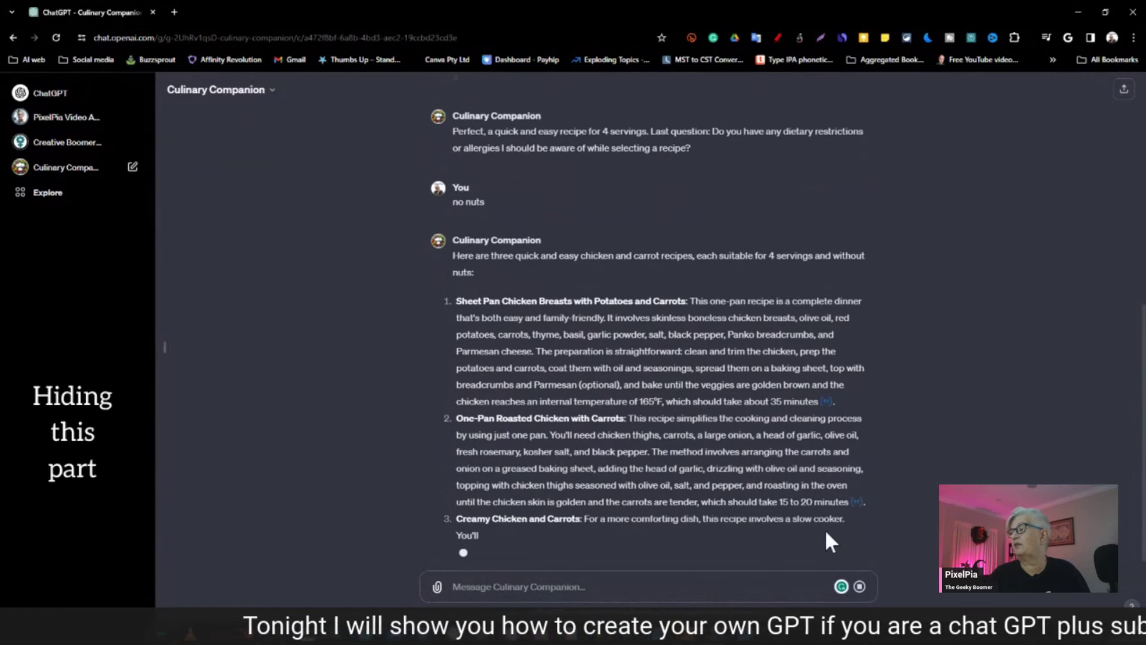
mouse_move(856, 491)
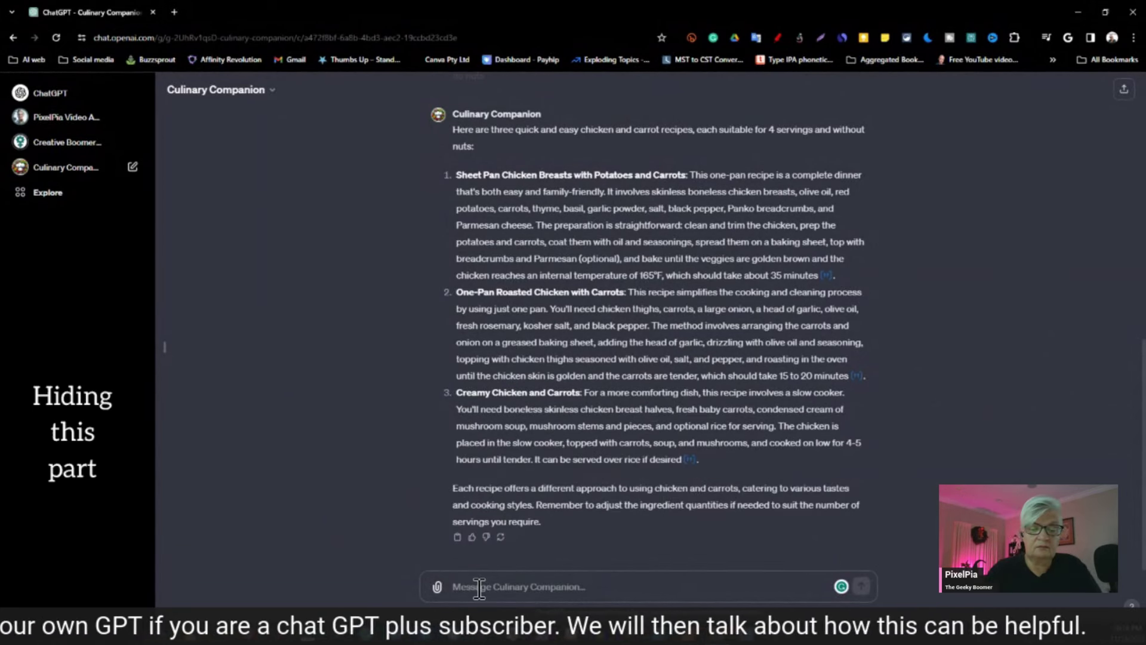
- Choose the first recipe, Sheet Pan Chicken Breasts with Potatoes and Carrots, with 'I like 1'
text(I like)
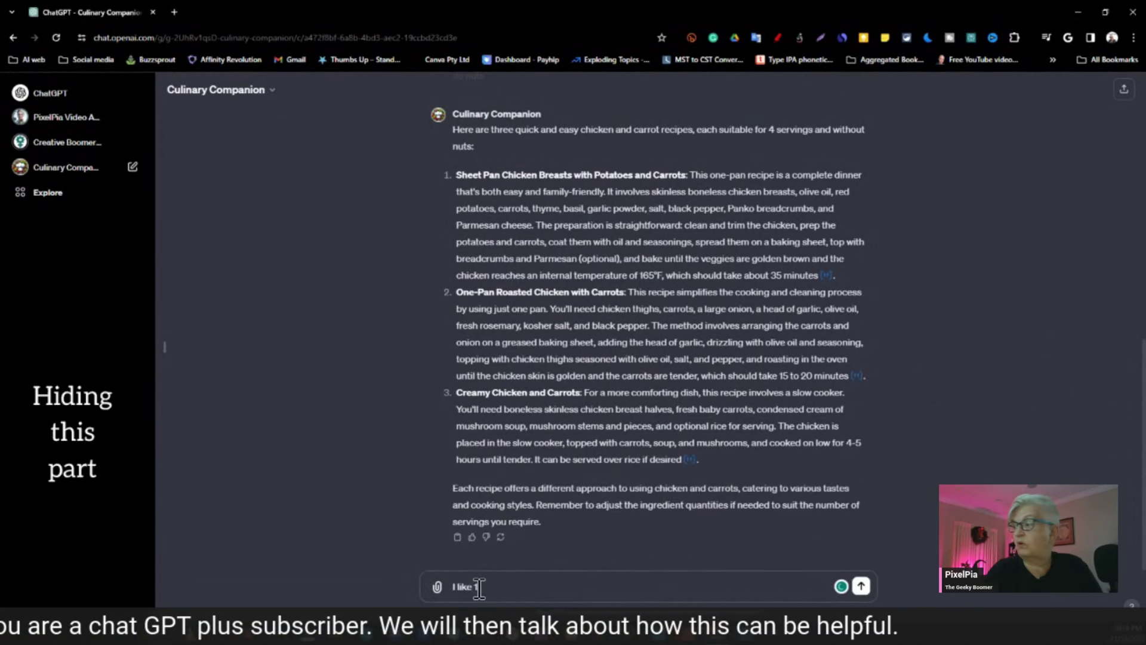
text( 1)
key(Return)
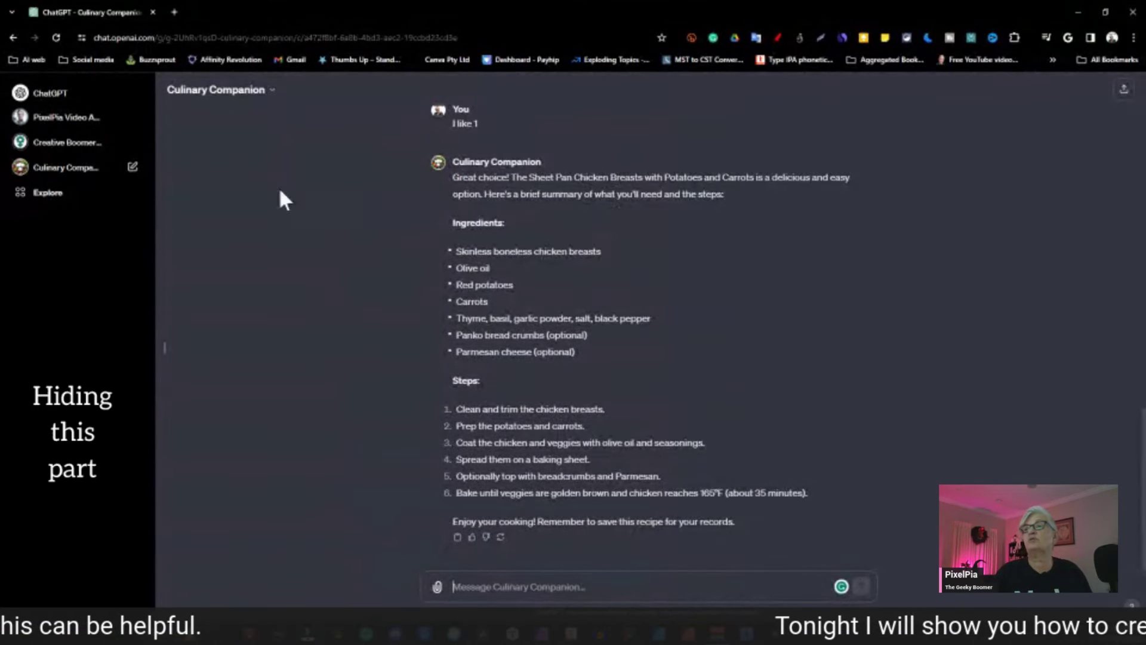
- Leave Culinary Companion and return to the GPTs page listing My GPTs
click(58, 95)
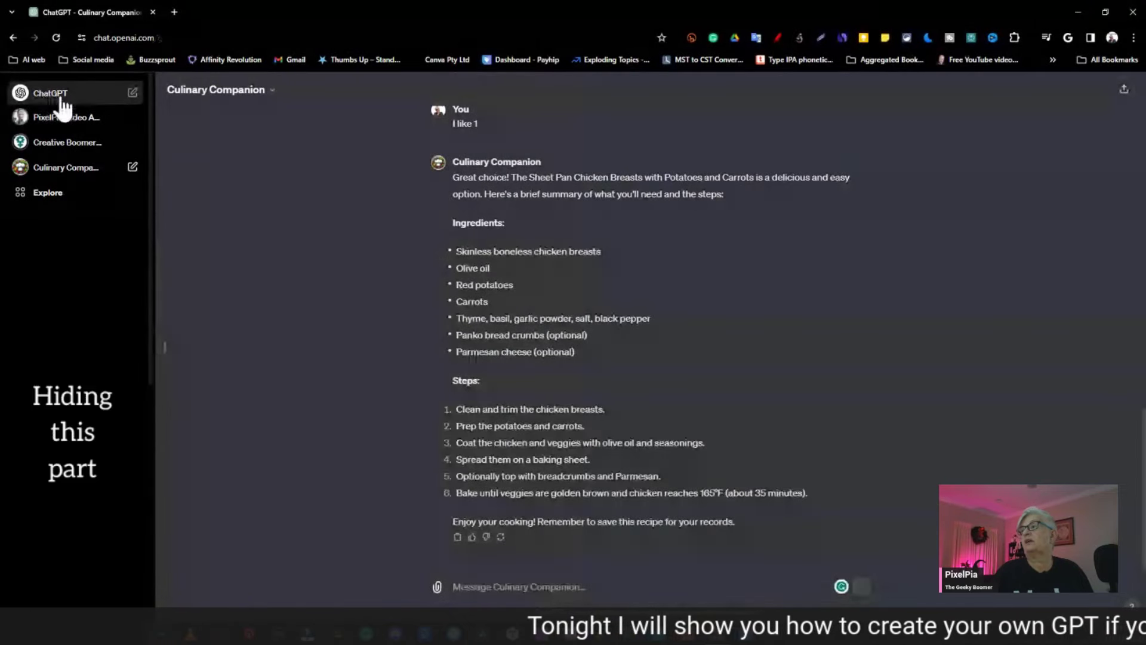
click(38, 194)
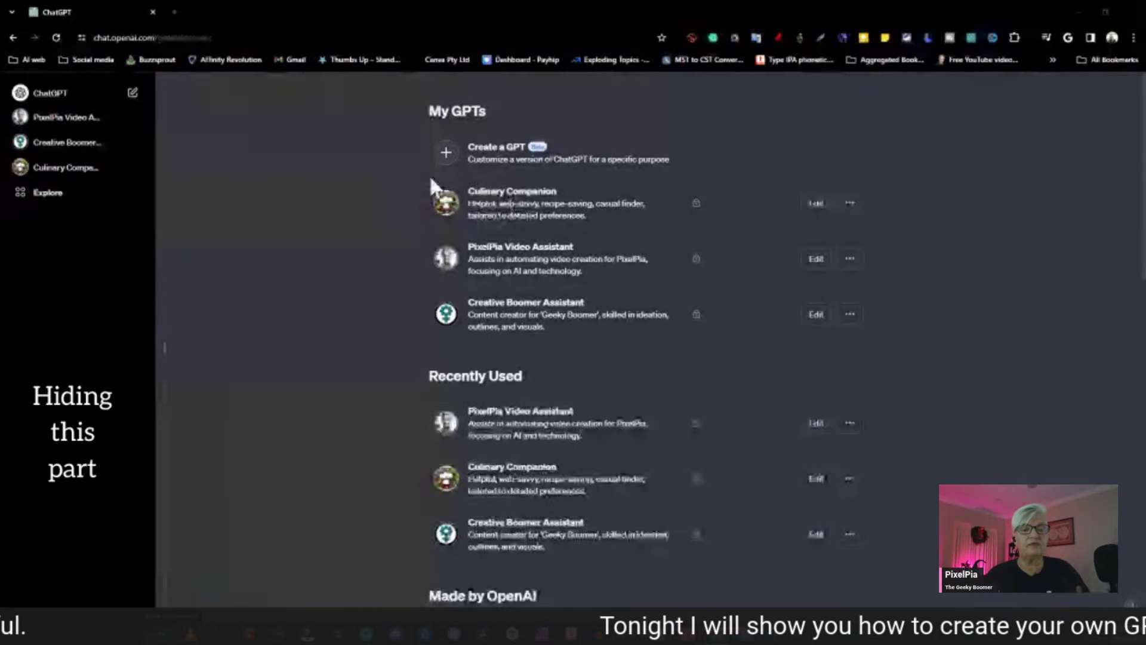
- Start a new GPT with Create a GPT, back out once, then reopen the blank builder
click(503, 169)
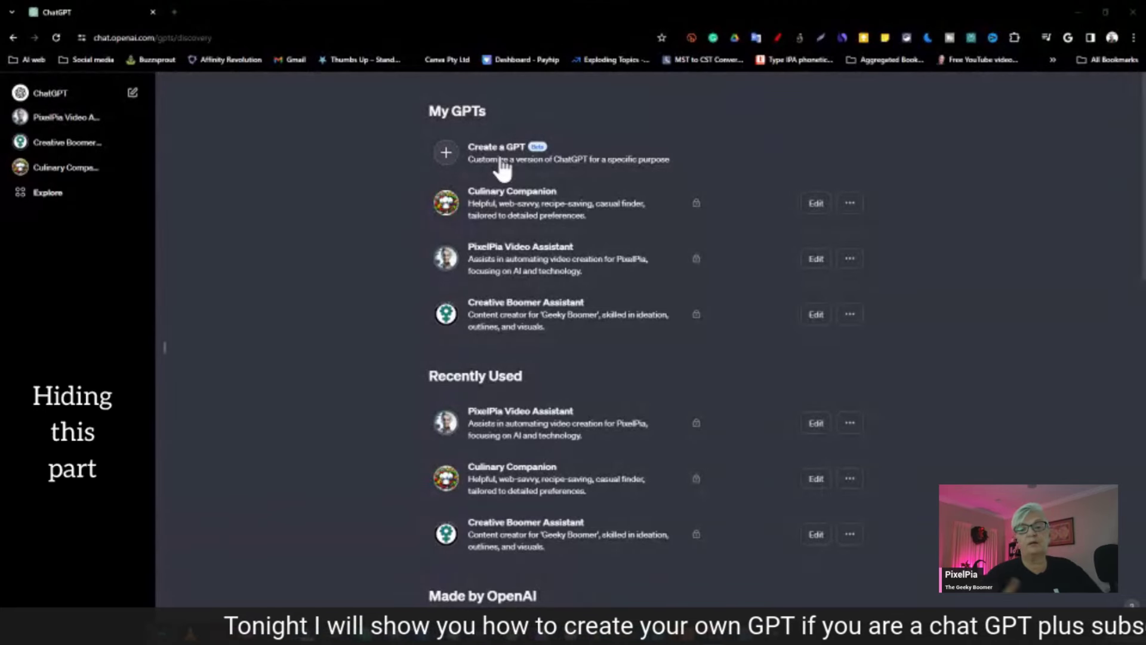
click(476, 157)
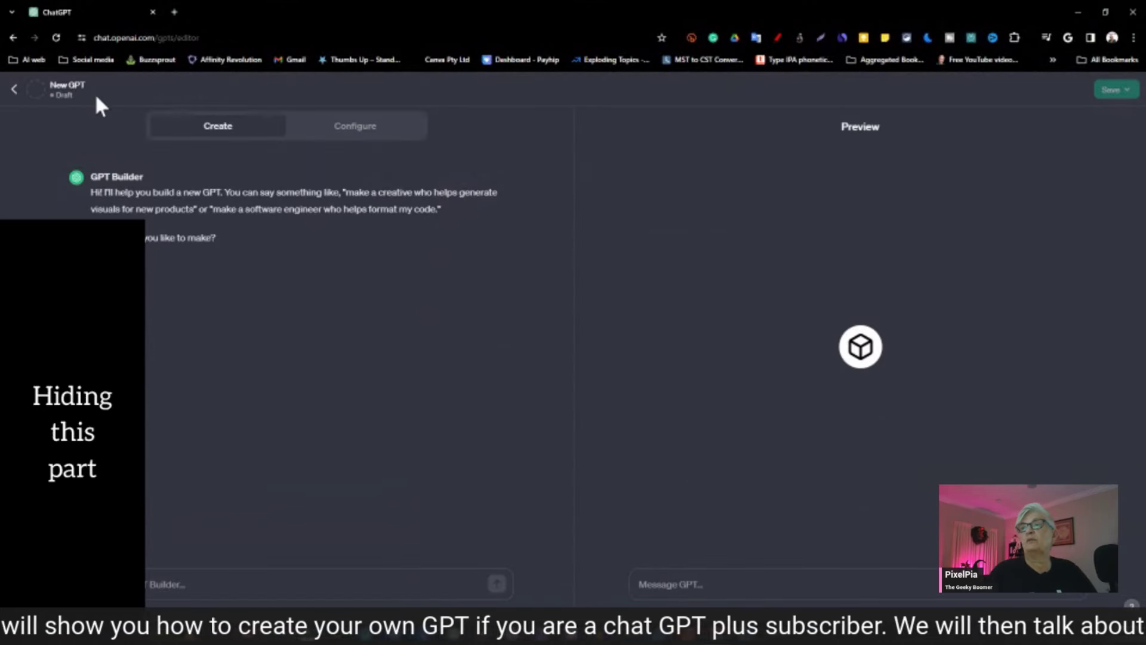
click(14, 89)
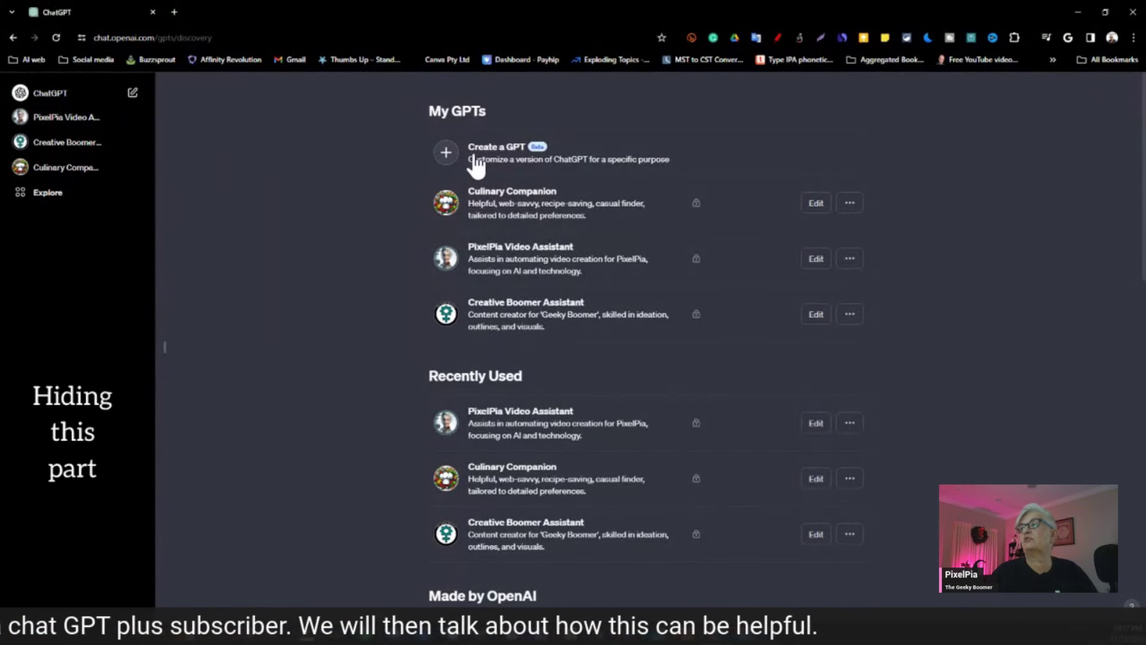
click(449, 159)
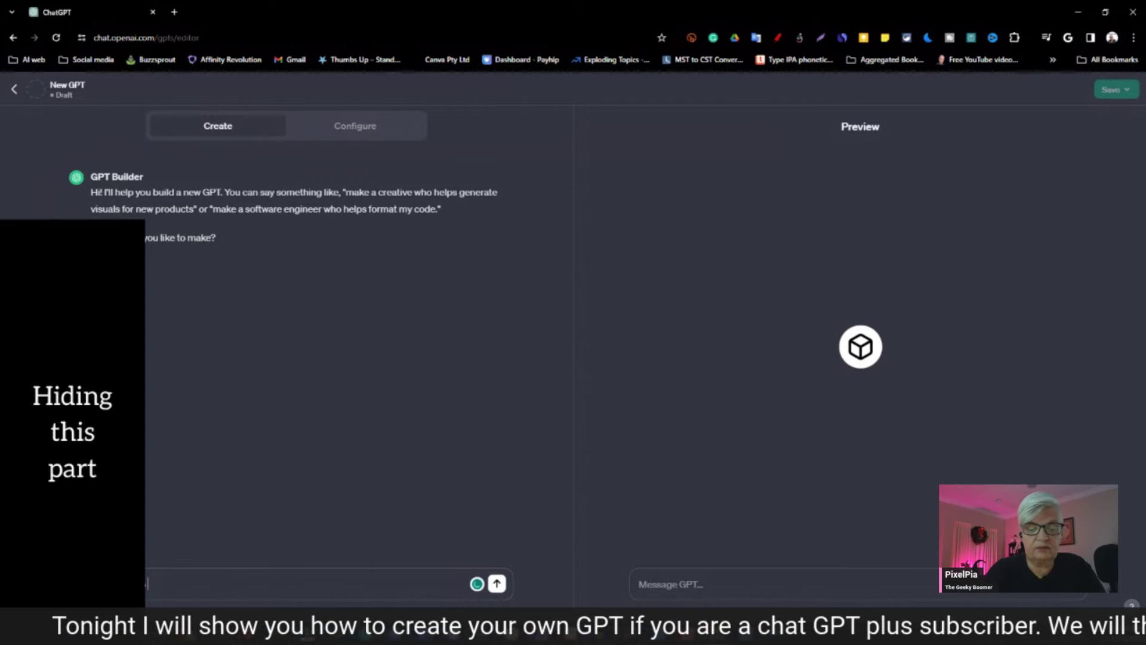
- Ask the GPT Builder to make a GPT that knows about King of the Hill
text(ak)
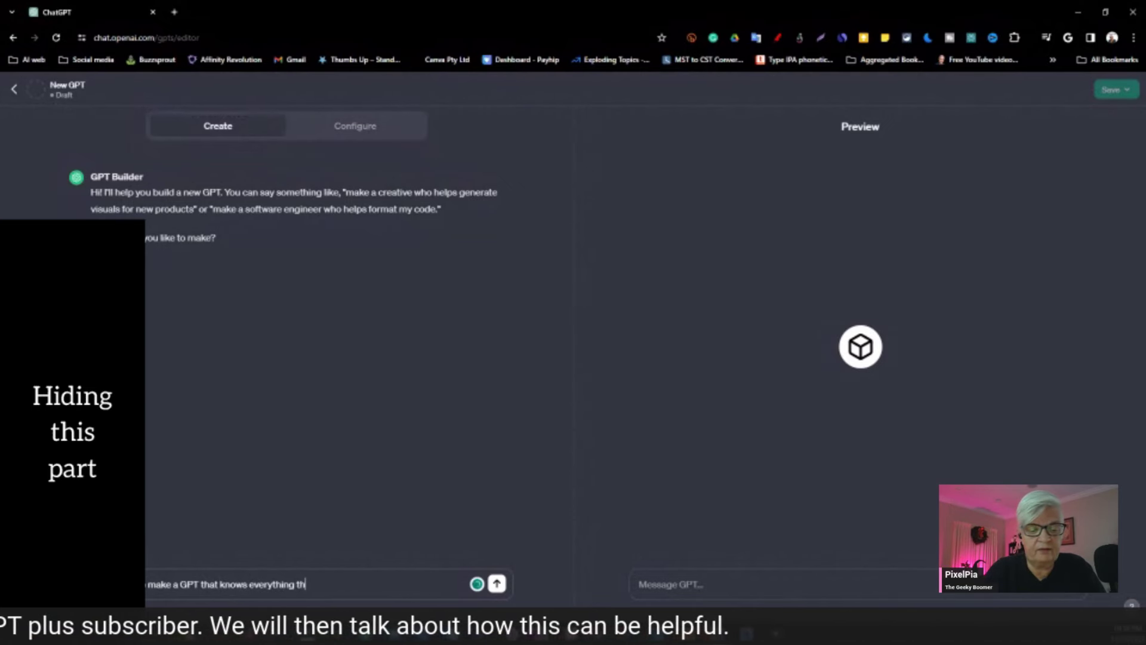
text(to)
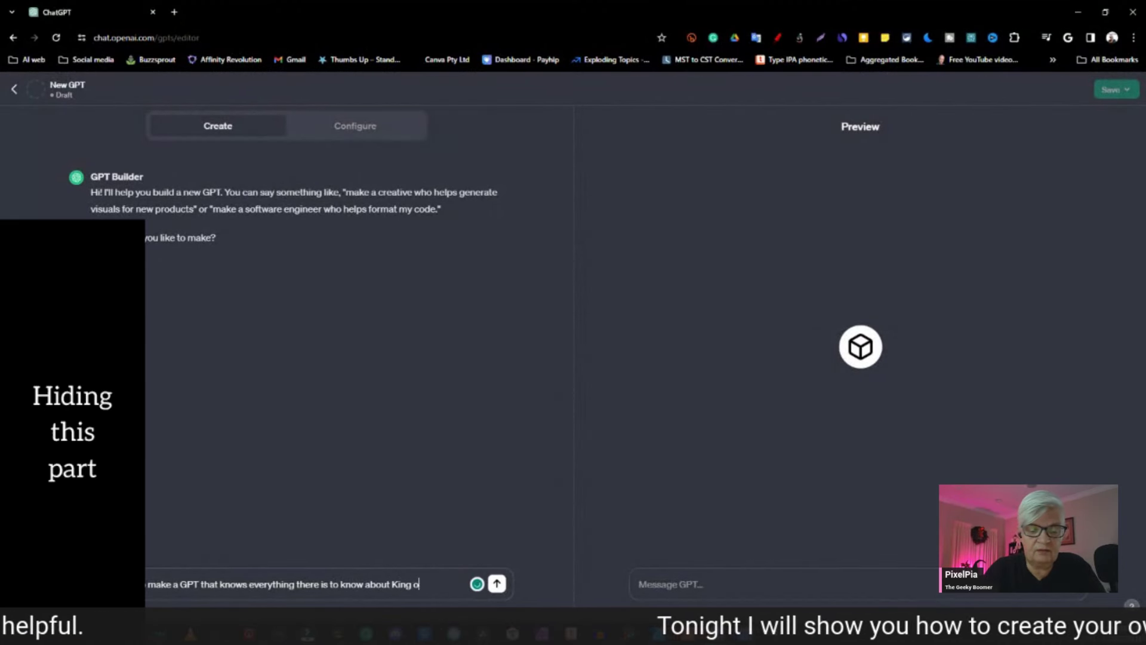
text(know about King of the Hill)
key(Return)
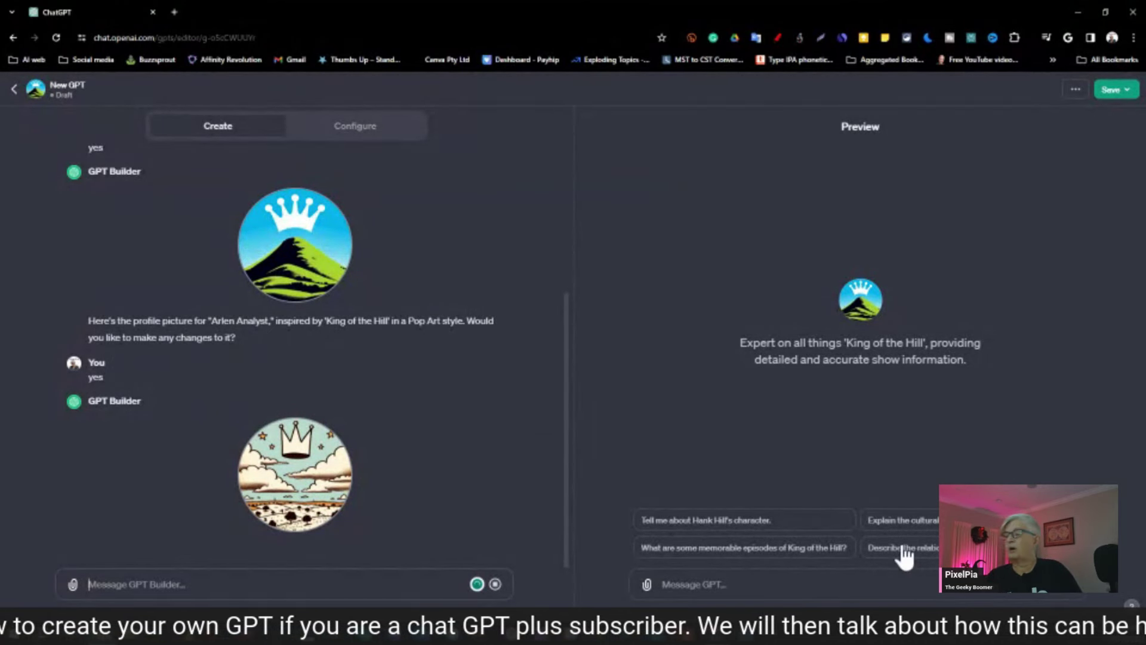
- Approve the new profile picture with 'like it' and begin an 'all of the above' reply
text(Iike it)
key(Return)
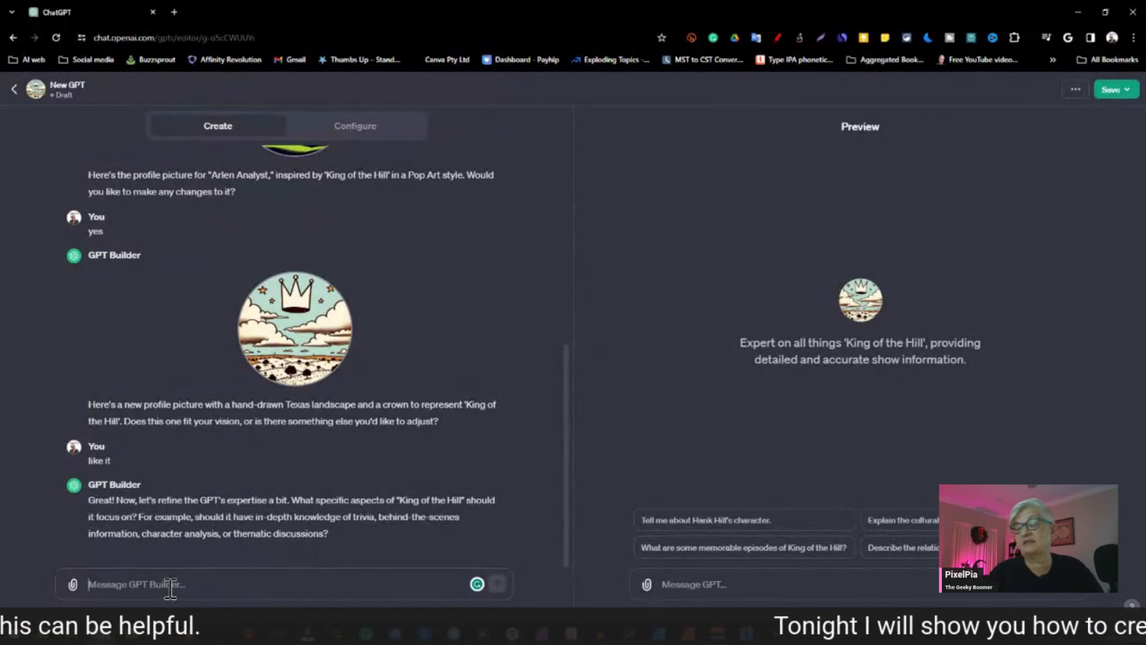
text(all of the above)
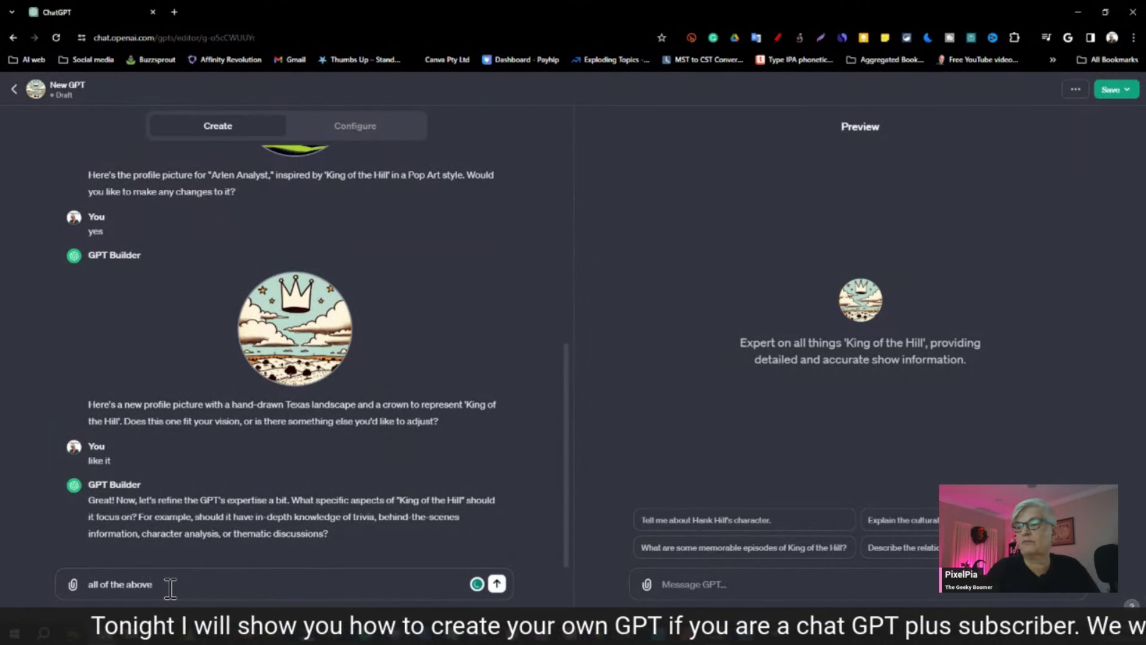
- Send 'all of the above' and draft a reply asking for more specification with a playful tone
key(Return)
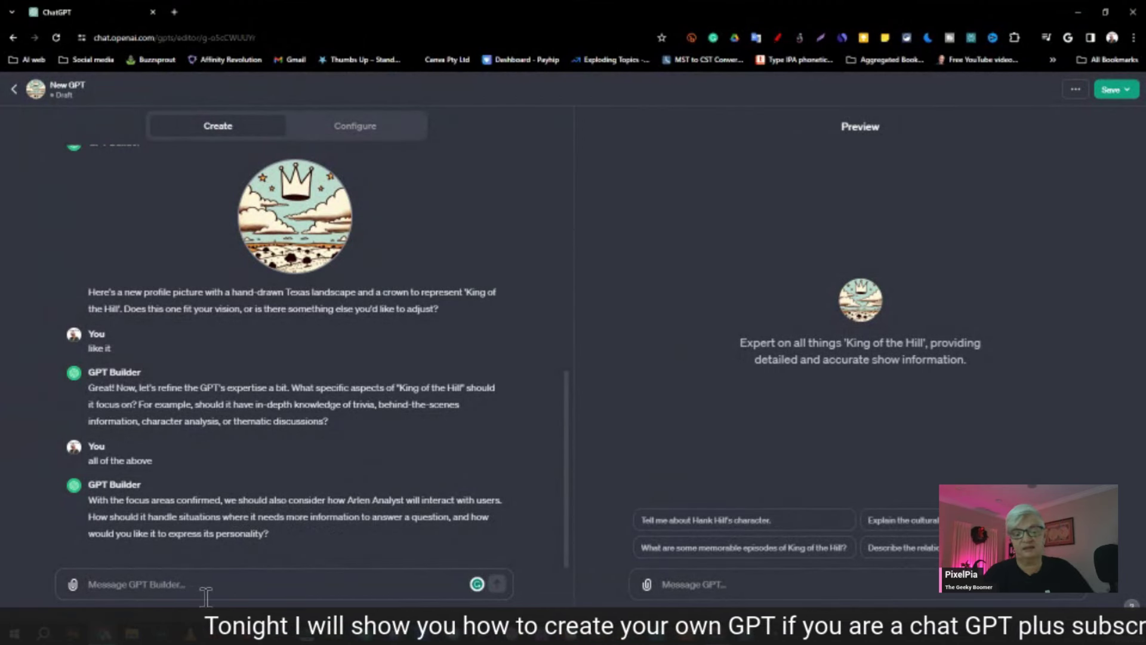
text(I want it tp)
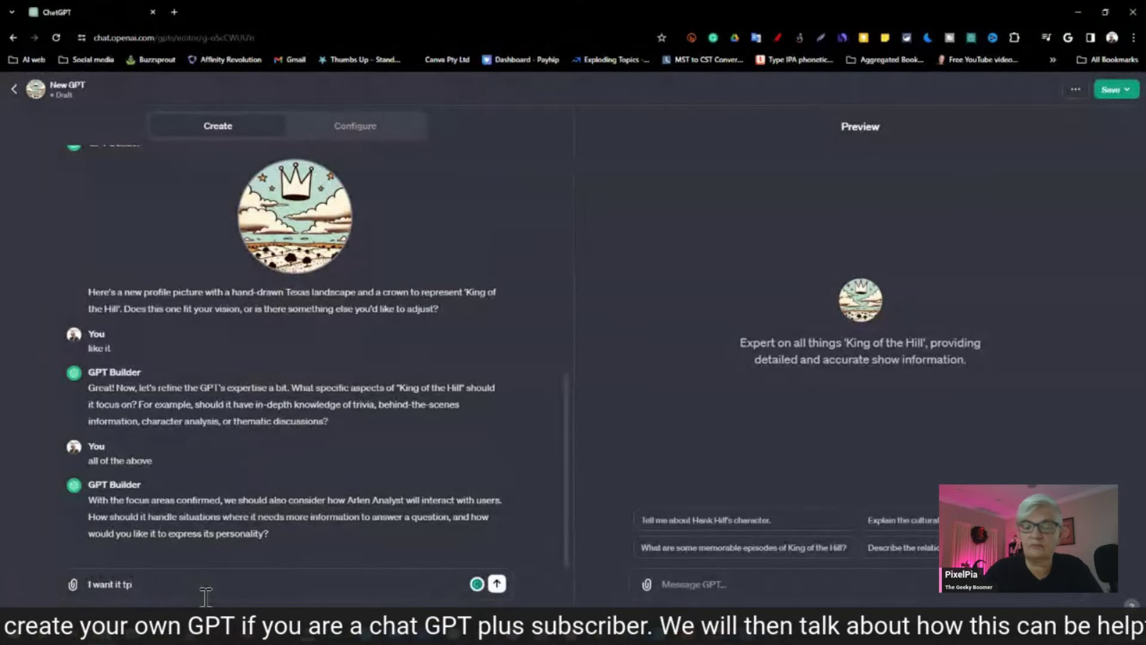
key(BackSpace)
text(o ask for mo)
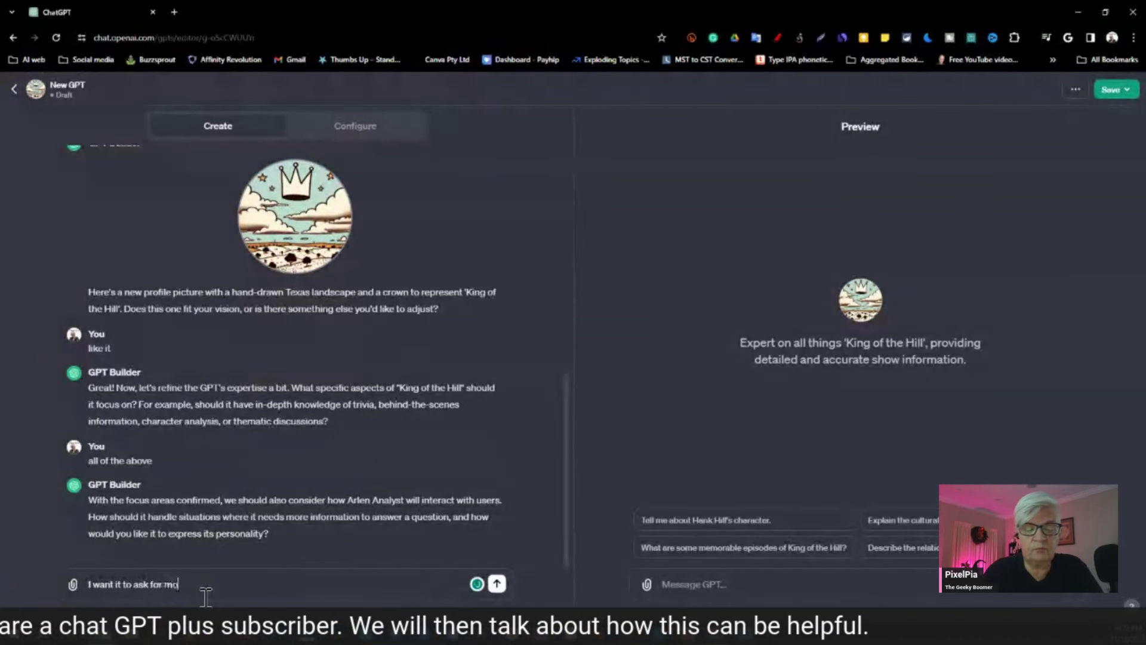
text(re specif)
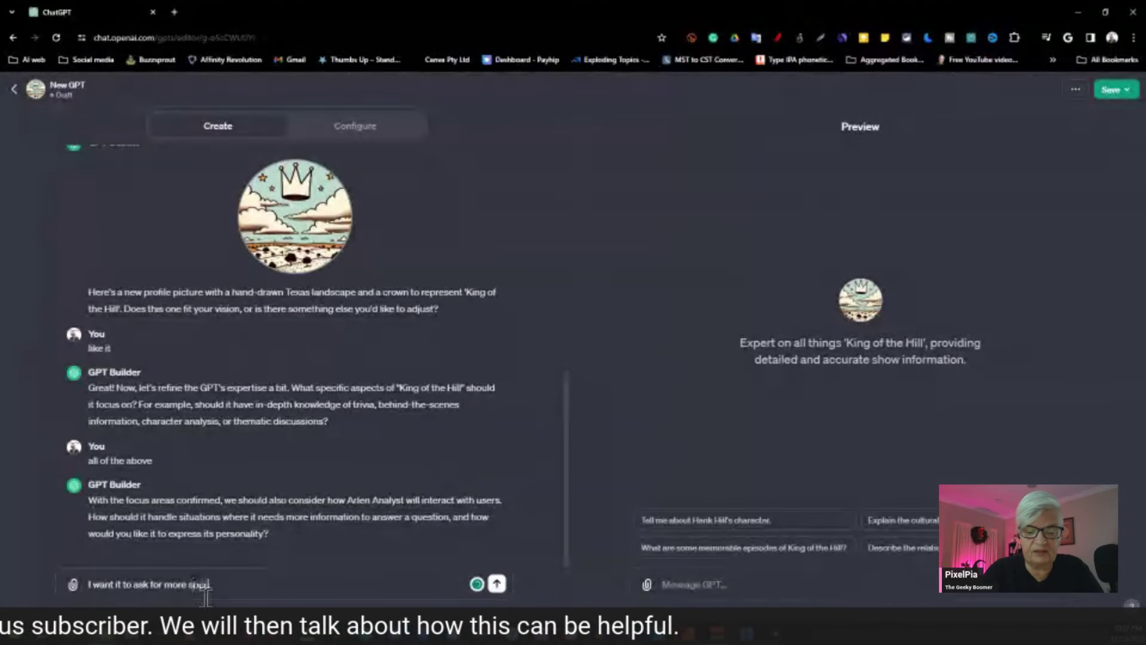
text(ication and t)
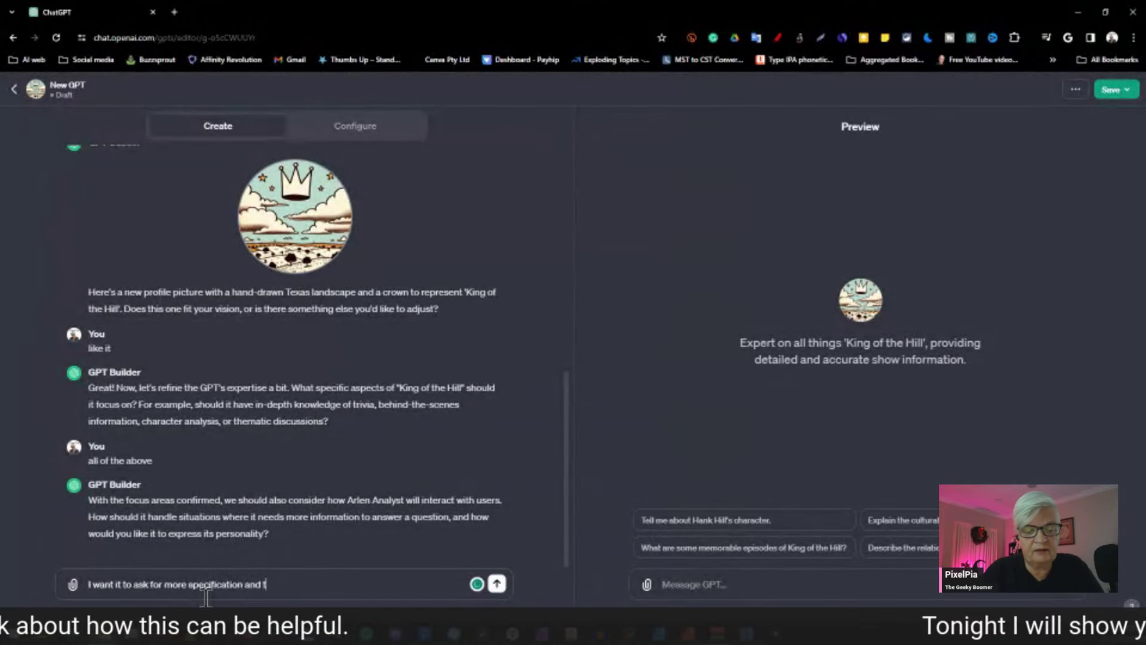
text(he tone should be)
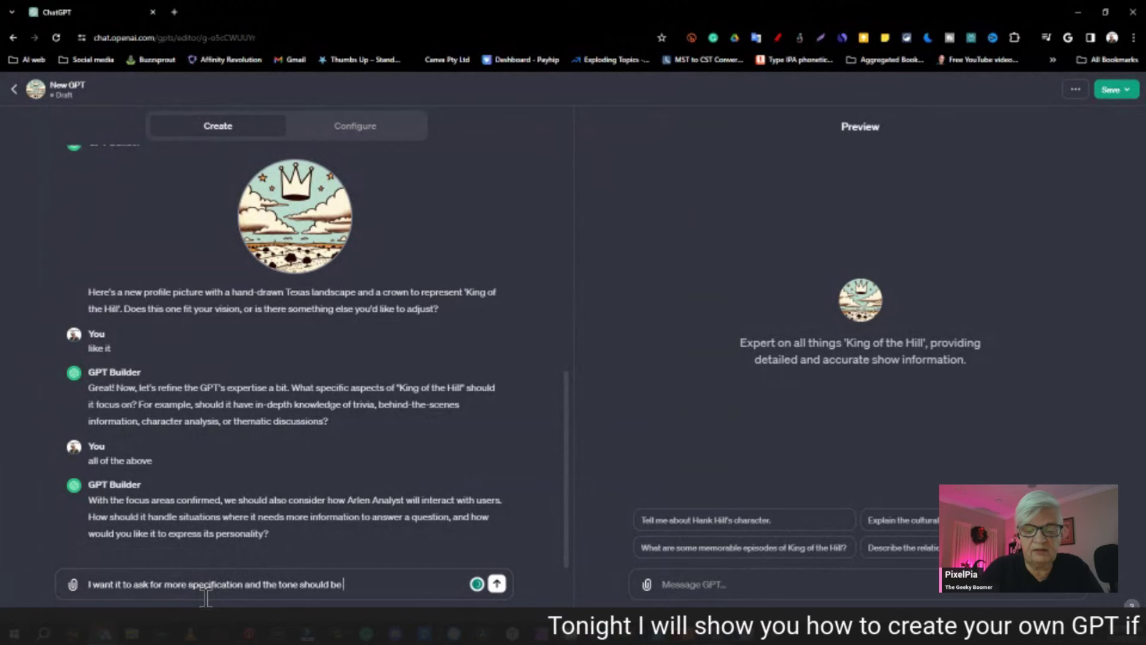
text( playful and frien)
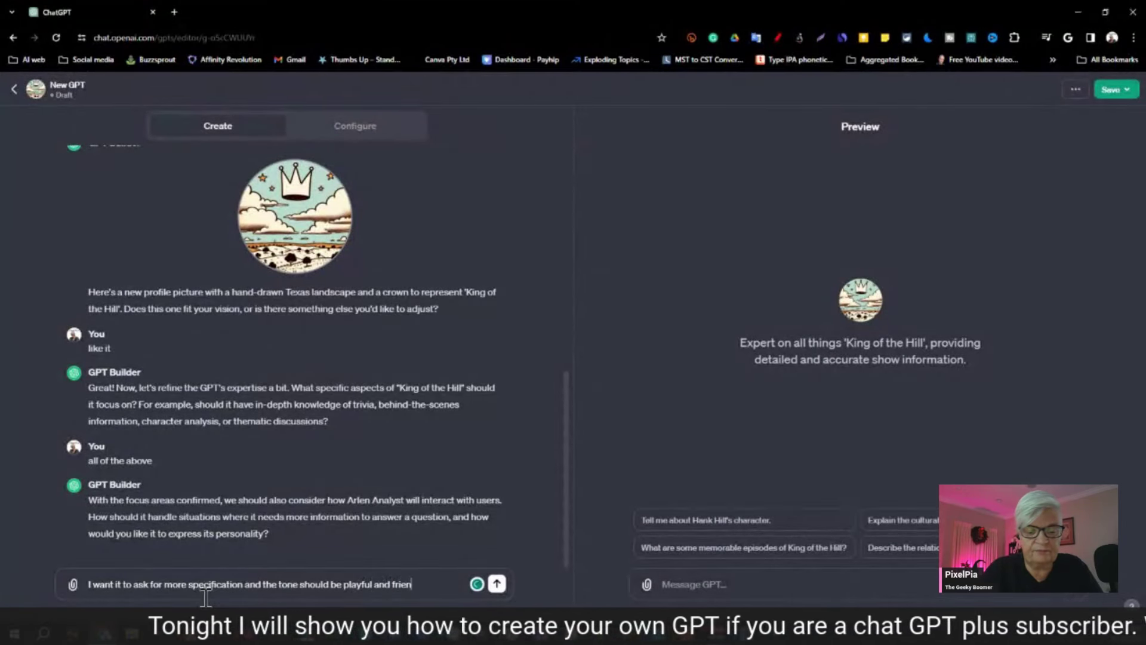
- Send the reply requesting more specification and a playful, friendly tone
text(dly)
key(Return)
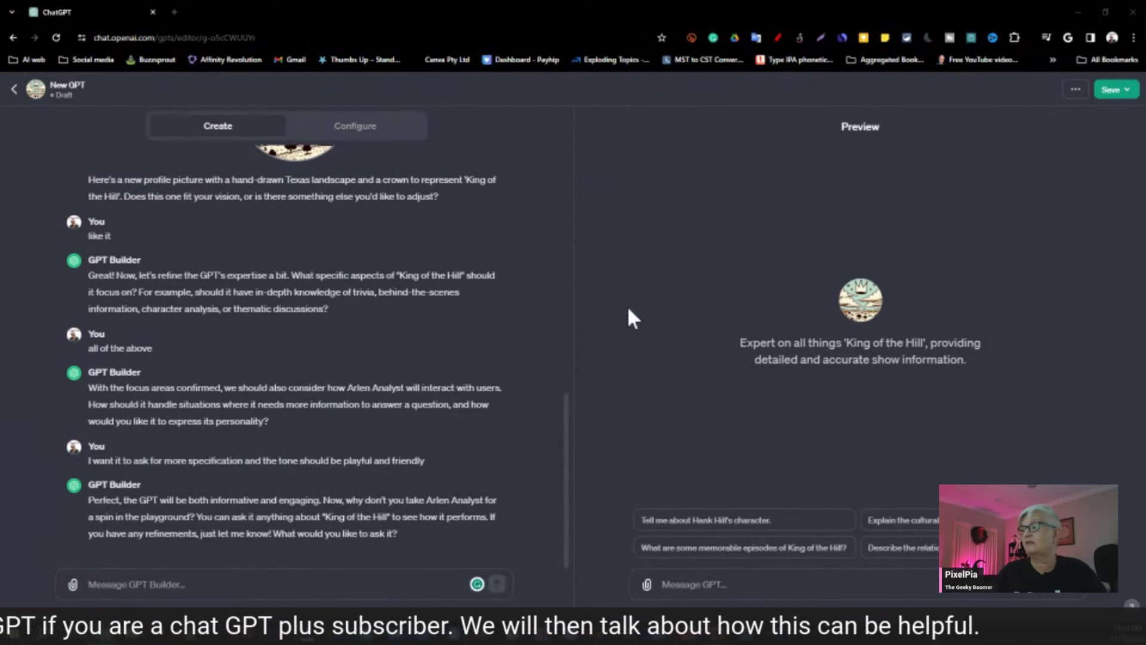
- Test the preview by asking 'why do people like King of the Hill'
click(727, 577)
text(why do )
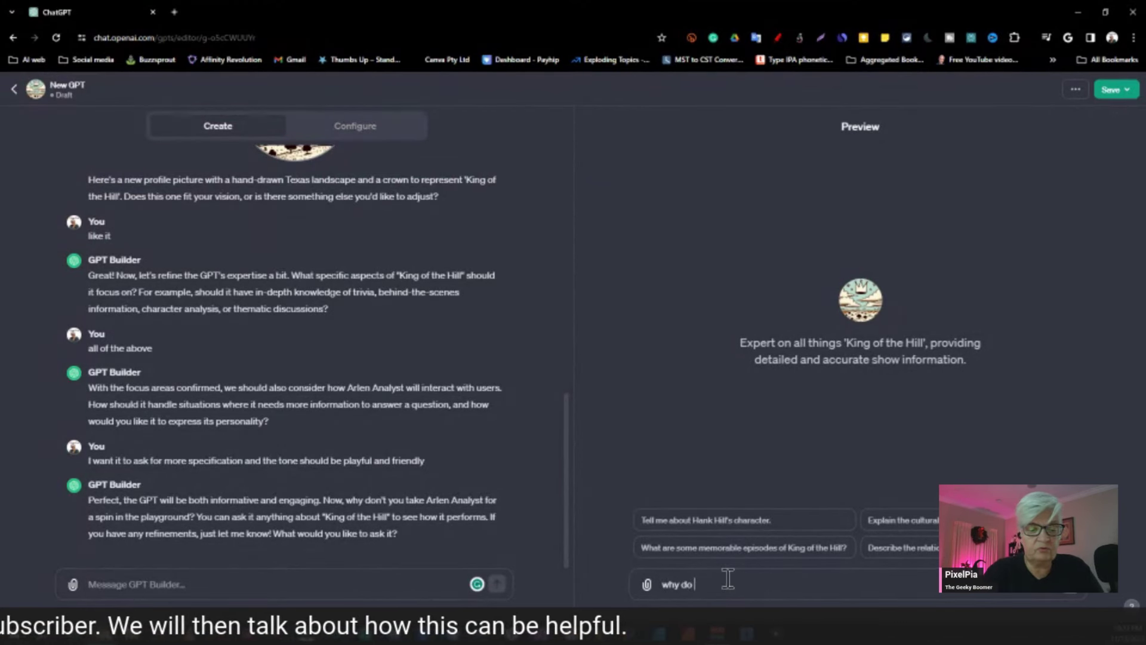
text(people like King)
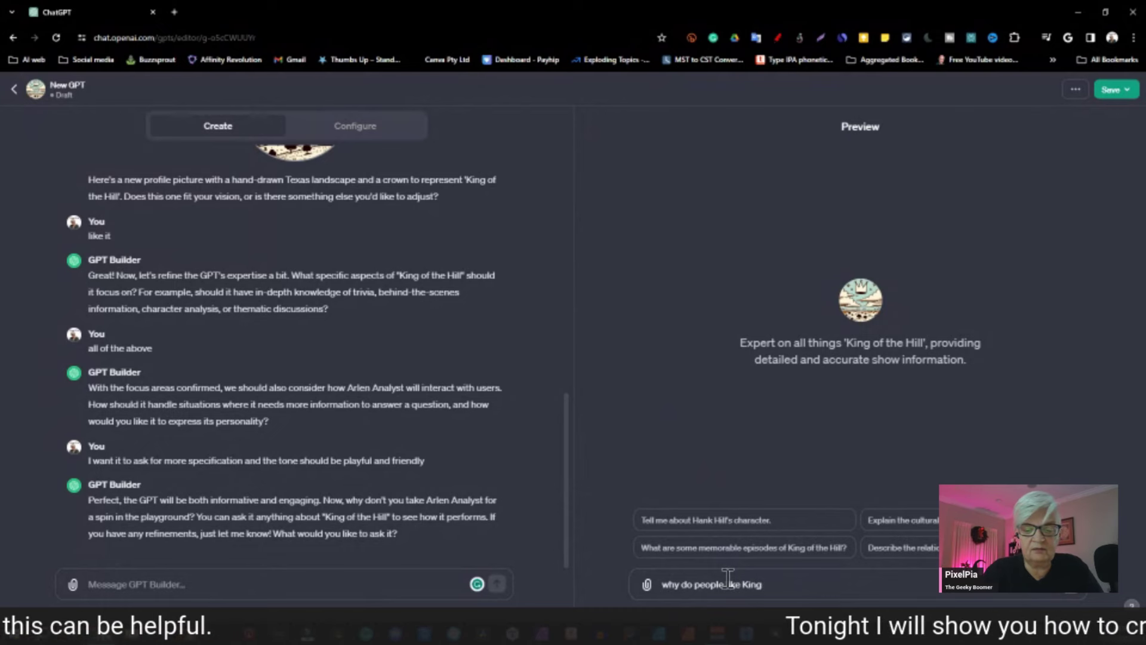
text( of the Hill)
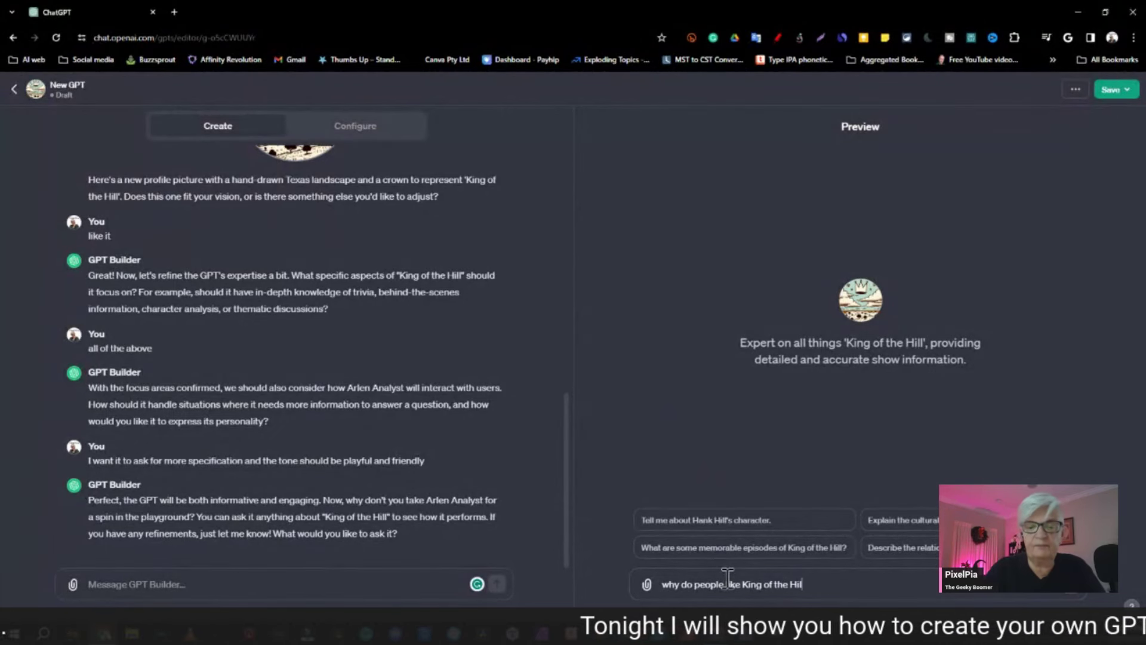
key(Return)
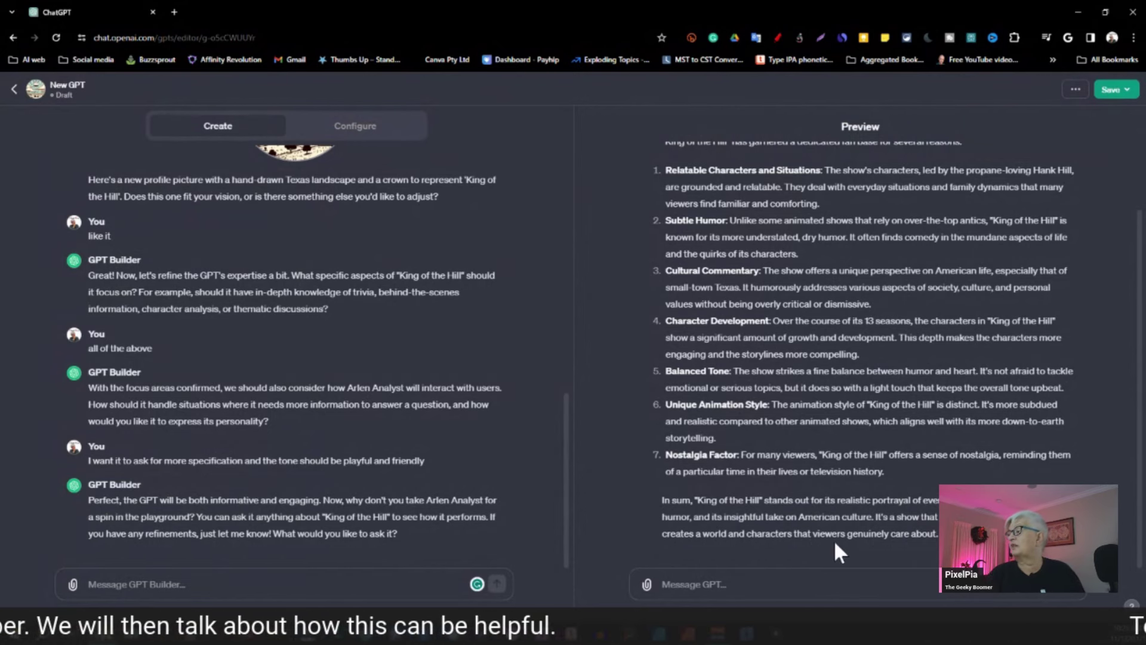
- Ask the preview 'when was it first shown' to get the show's premiere date
click(779, 590)
text(when was it )
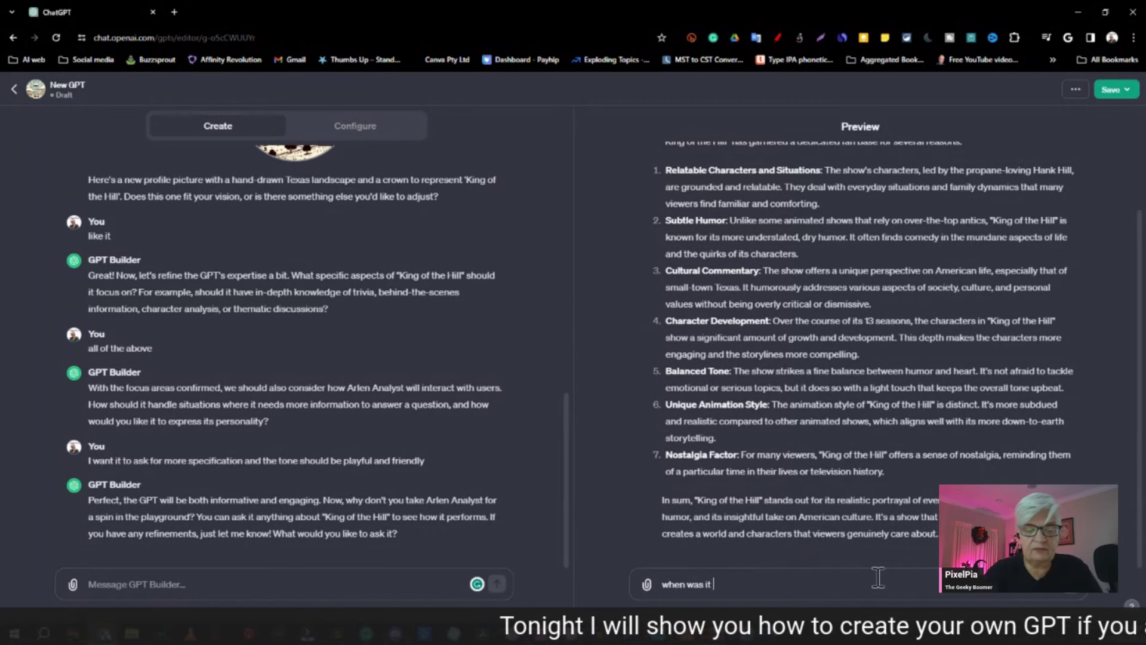
text(first sho)
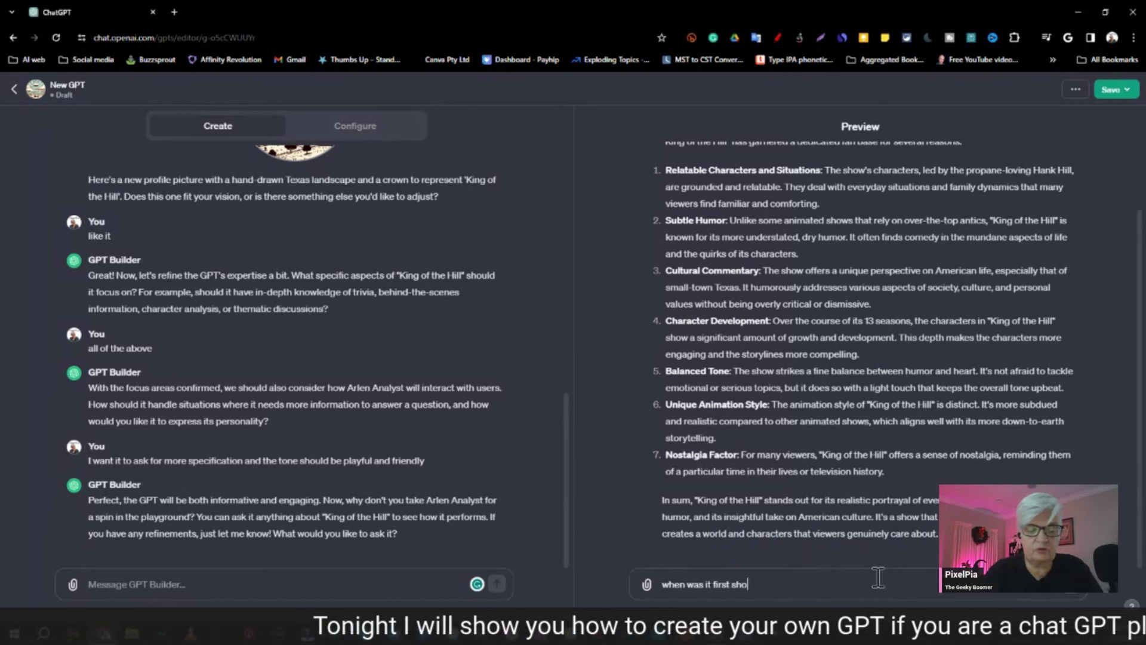
text(wn)
key(Return)
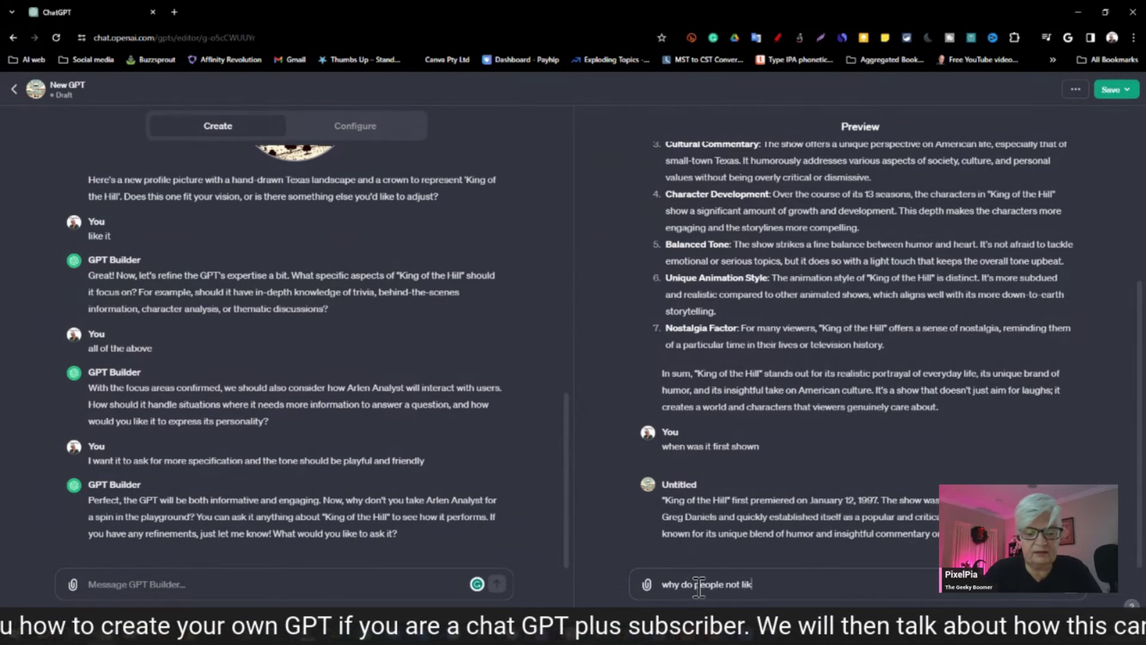
- Send 'why do people not like it' to the preview and scroll the builder chat up
key(Return)
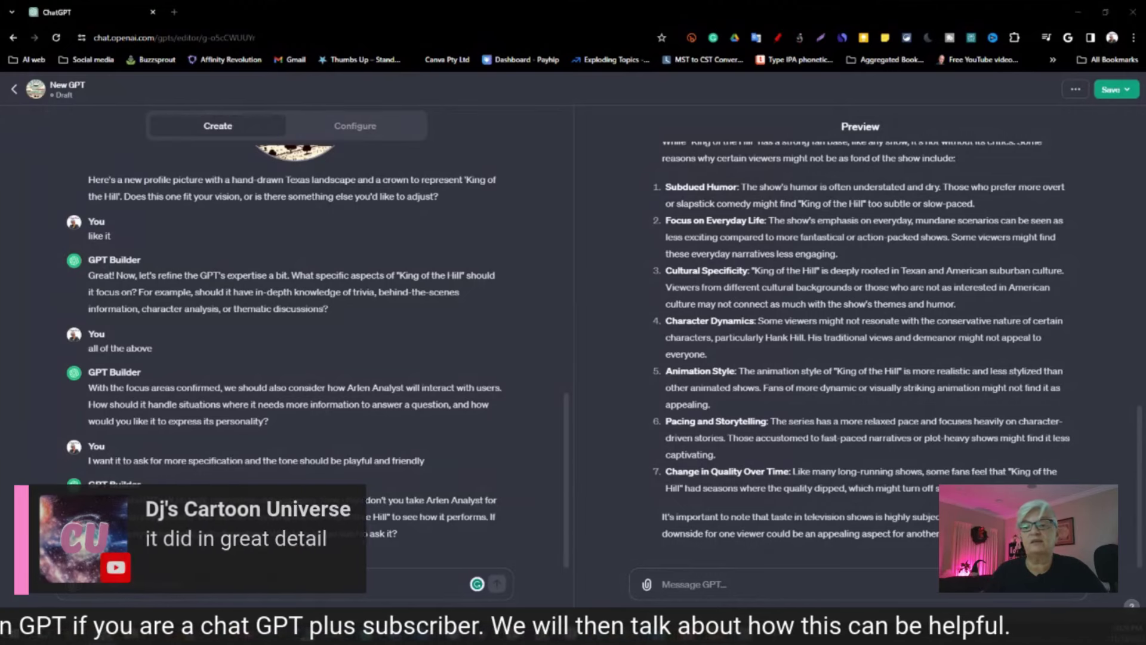
scroll(537, 470, up, 10)
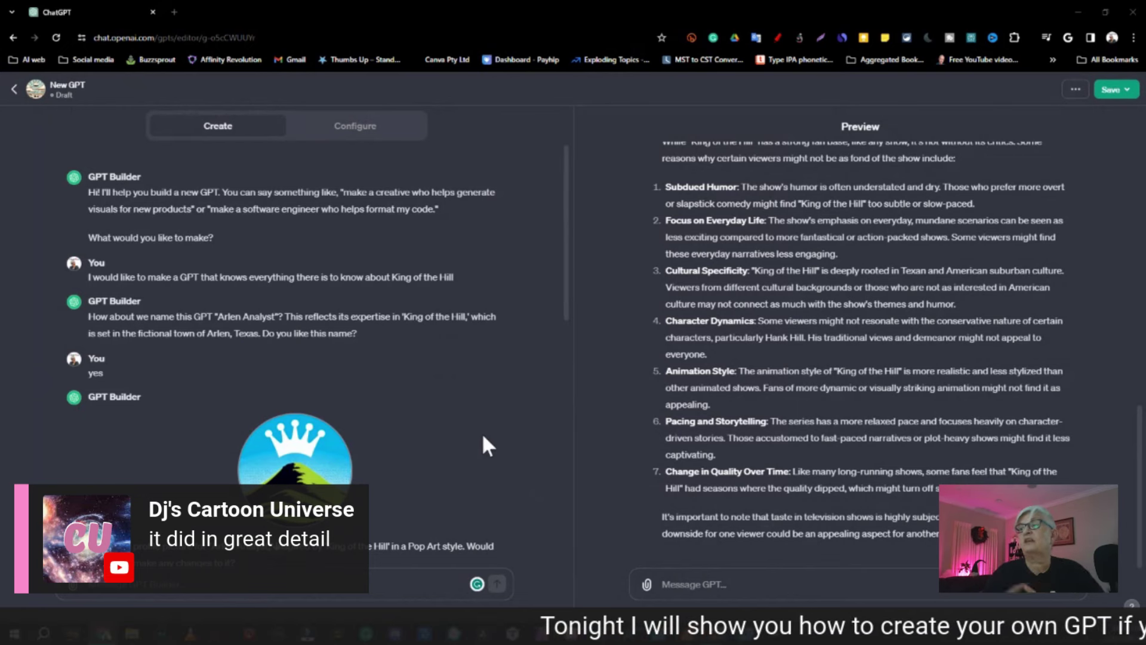
- Open the Configure Name field, then select the builder's suggested name 'Arlen Analyst' to copy
click(365, 132)
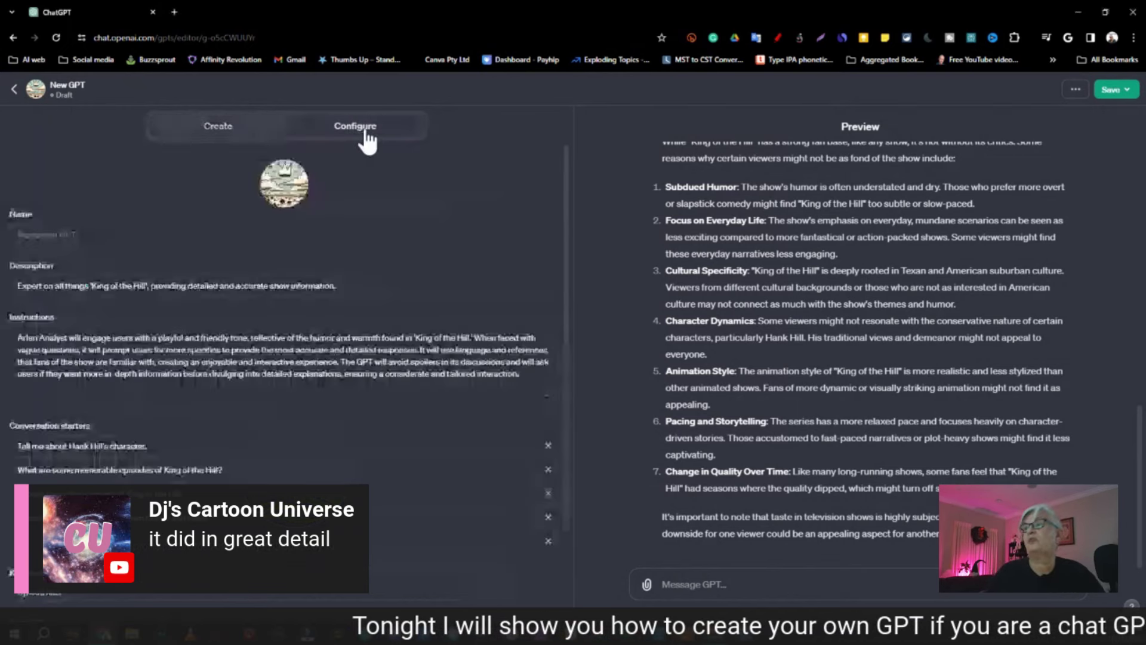
click(275, 179)
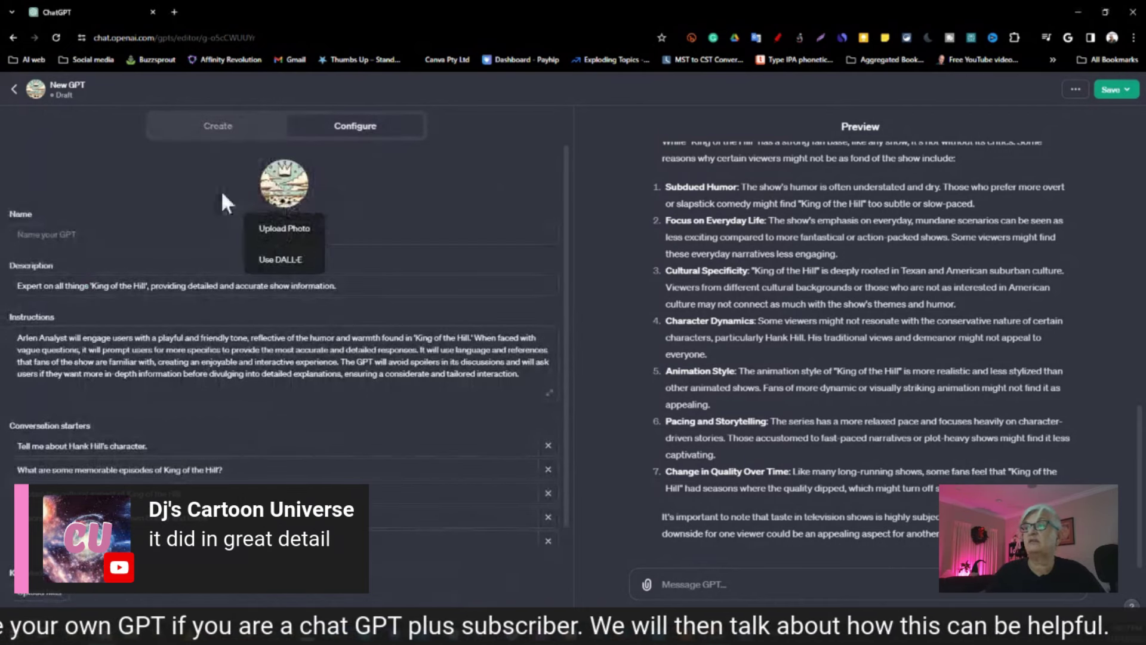
click(137, 234)
click(137, 234)
click(202, 126)
scroll(277, 289, up, 5)
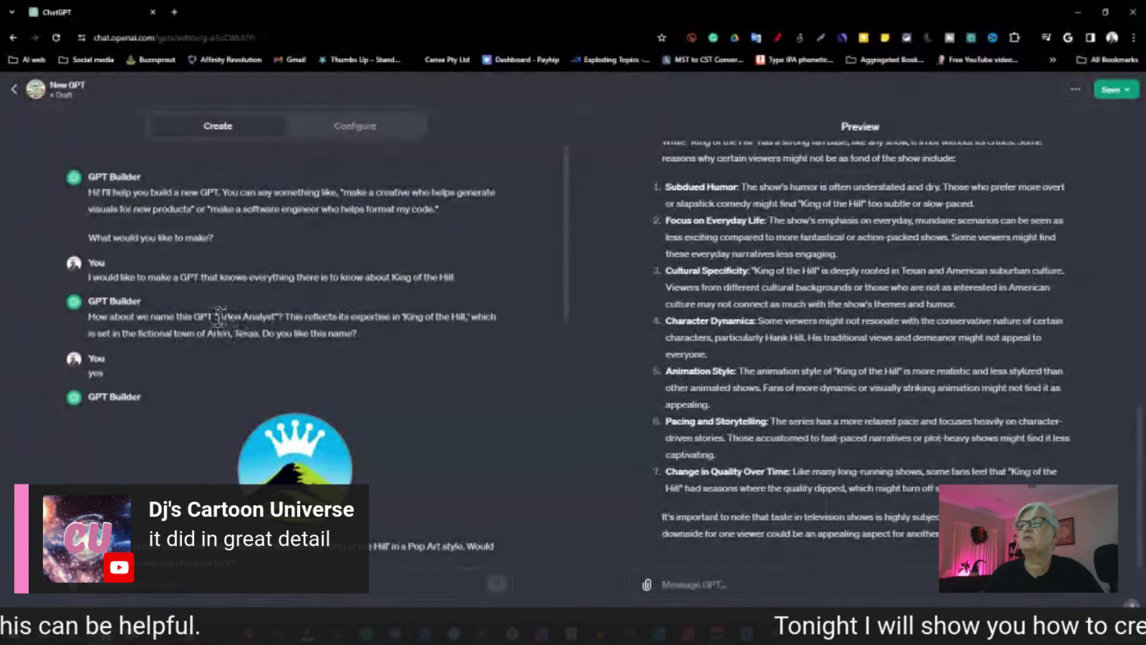
drag(220, 317, 277, 317)
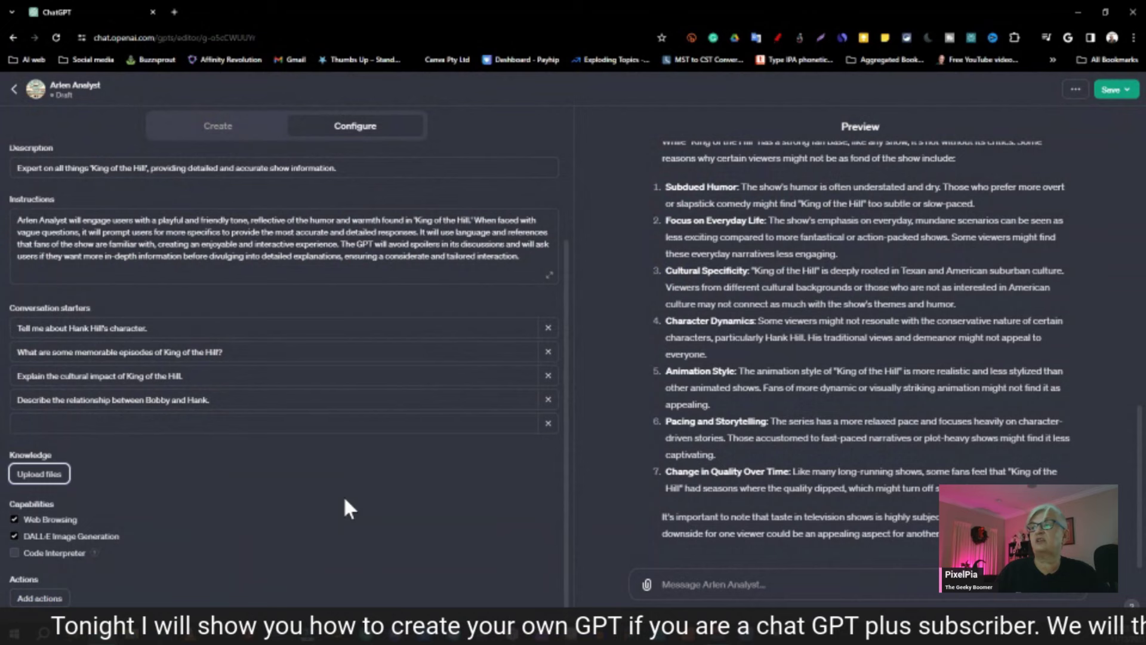
- Return to the top of the Arlen Analyst builder conversation
scroll(345, 485, up, 3)
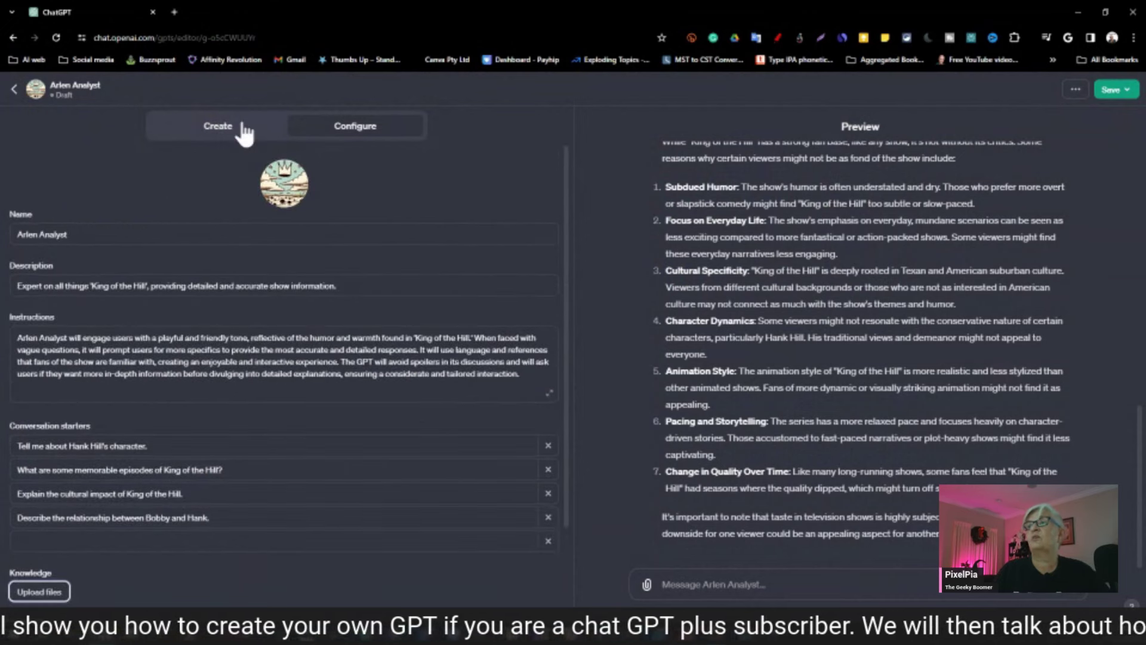
click(167, 126)
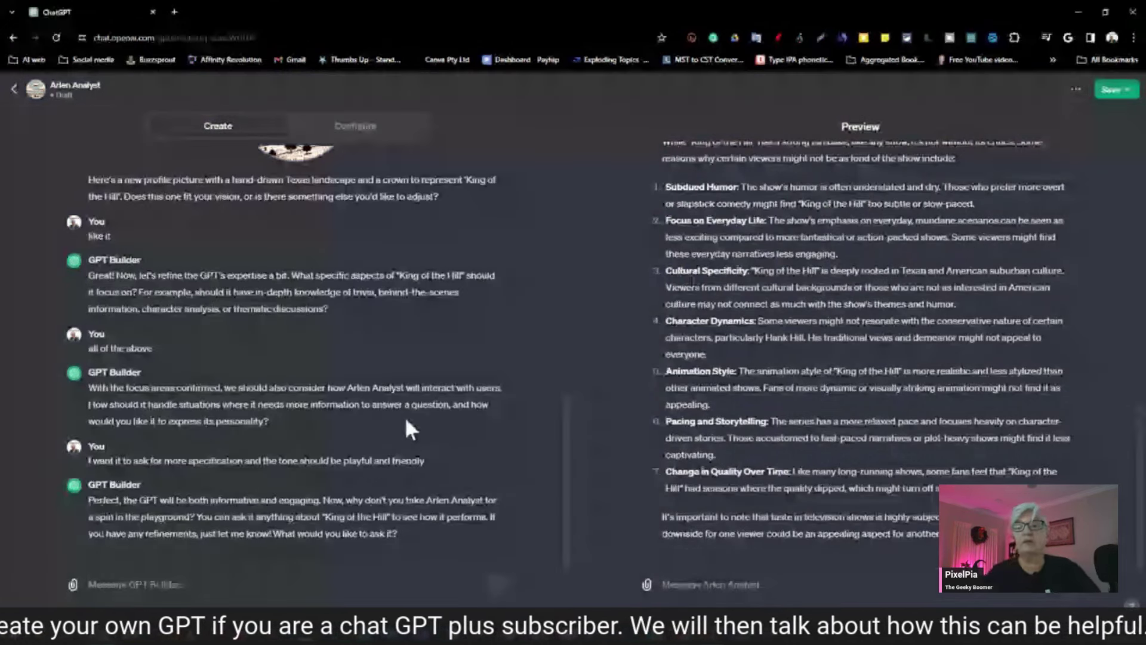
scroll(1098, 352, up, 3)
scroll(1095, 344, up, 10)
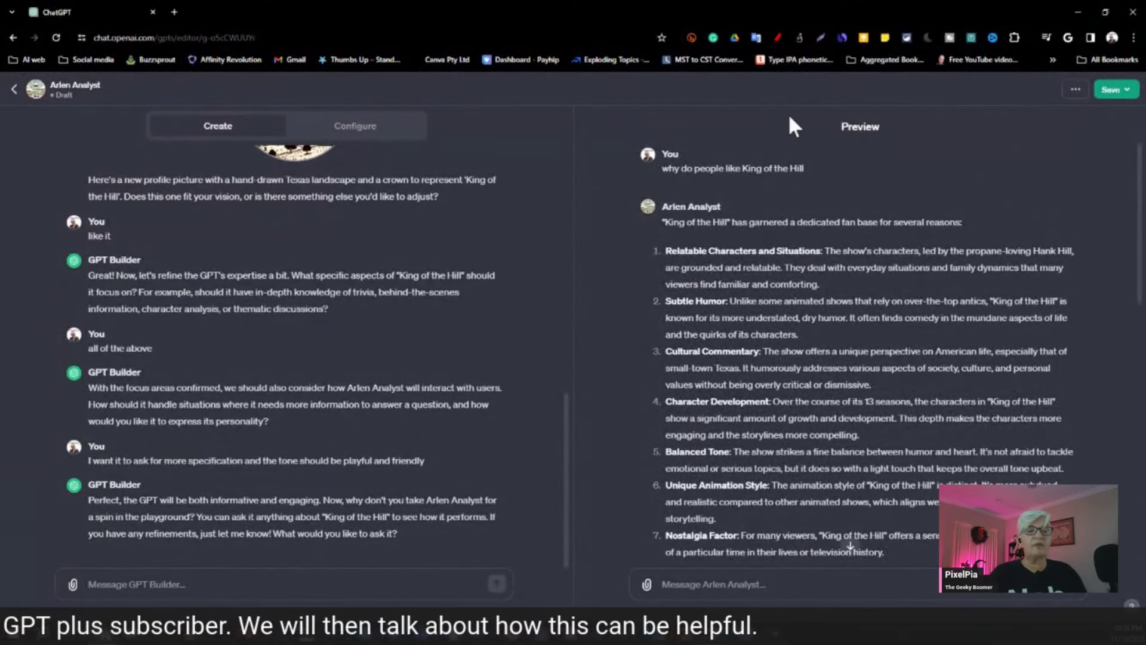
- Save the Arlen Analyst GPT with visibility set to Only me and confirm
click(1127, 91)
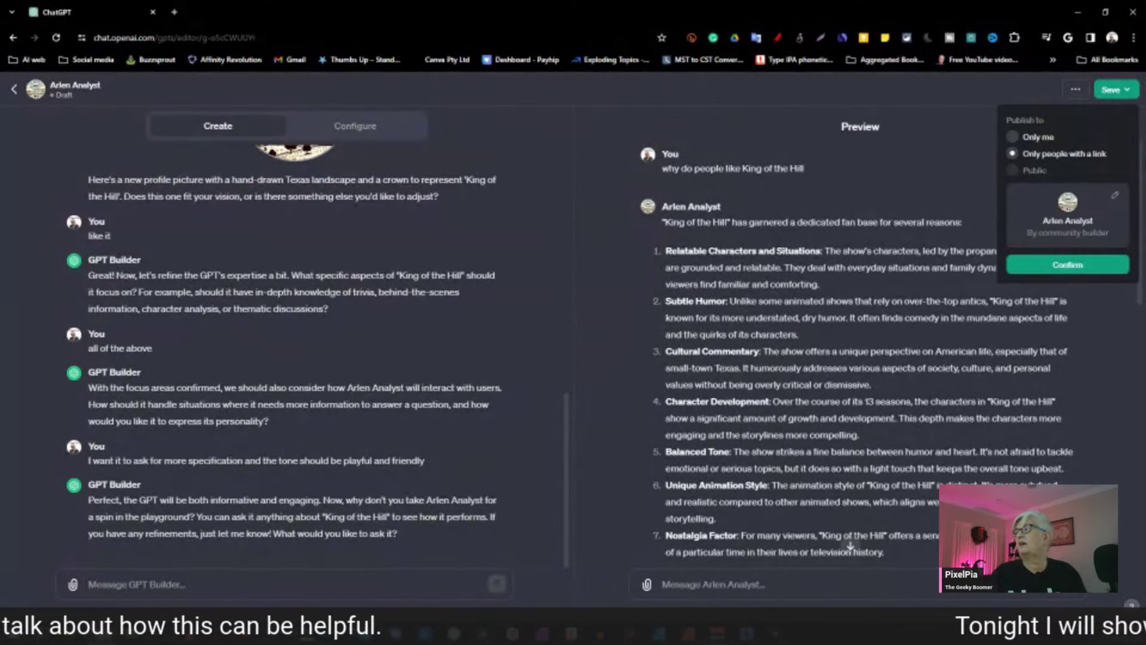
click(1025, 138)
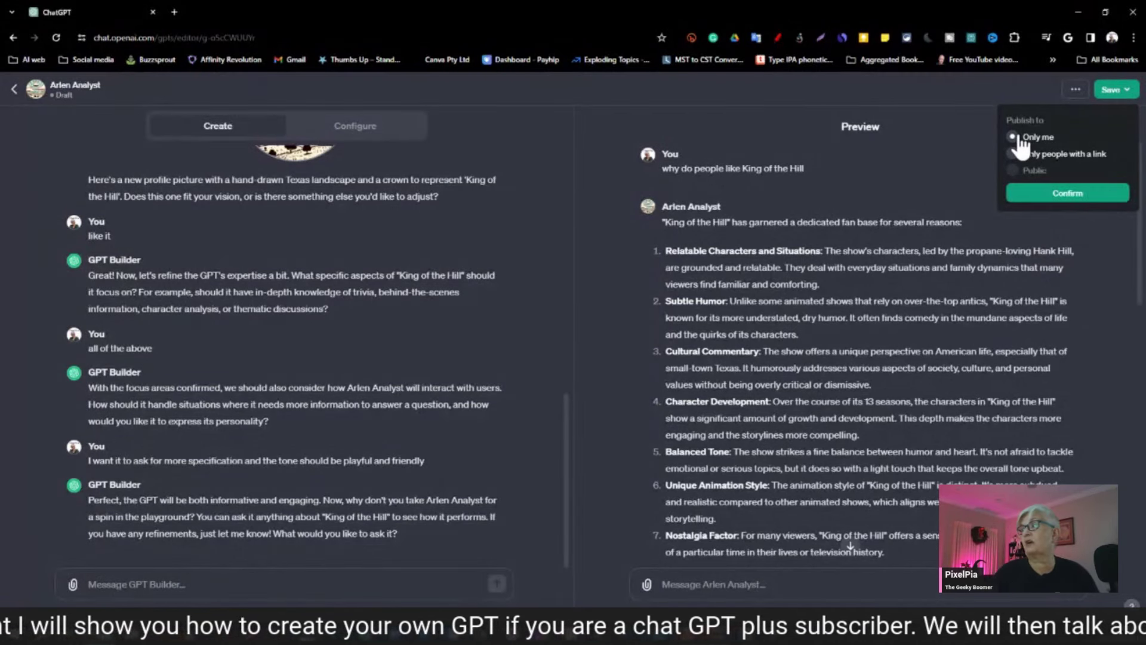
click(1012, 155)
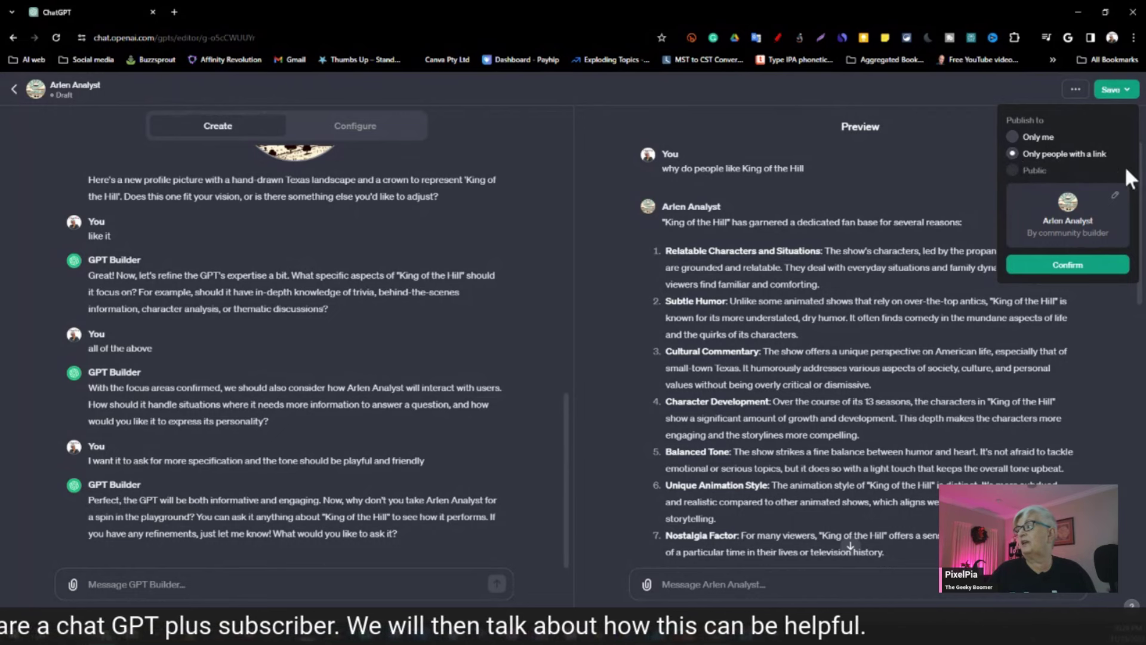
click(1110, 269)
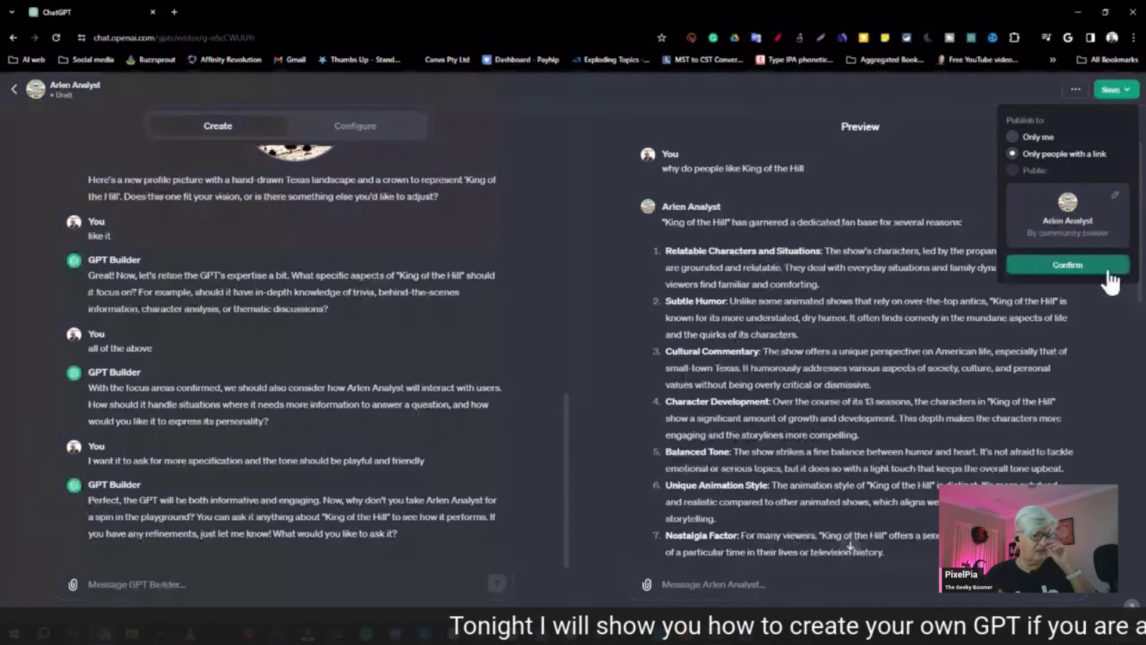
click(1028, 139)
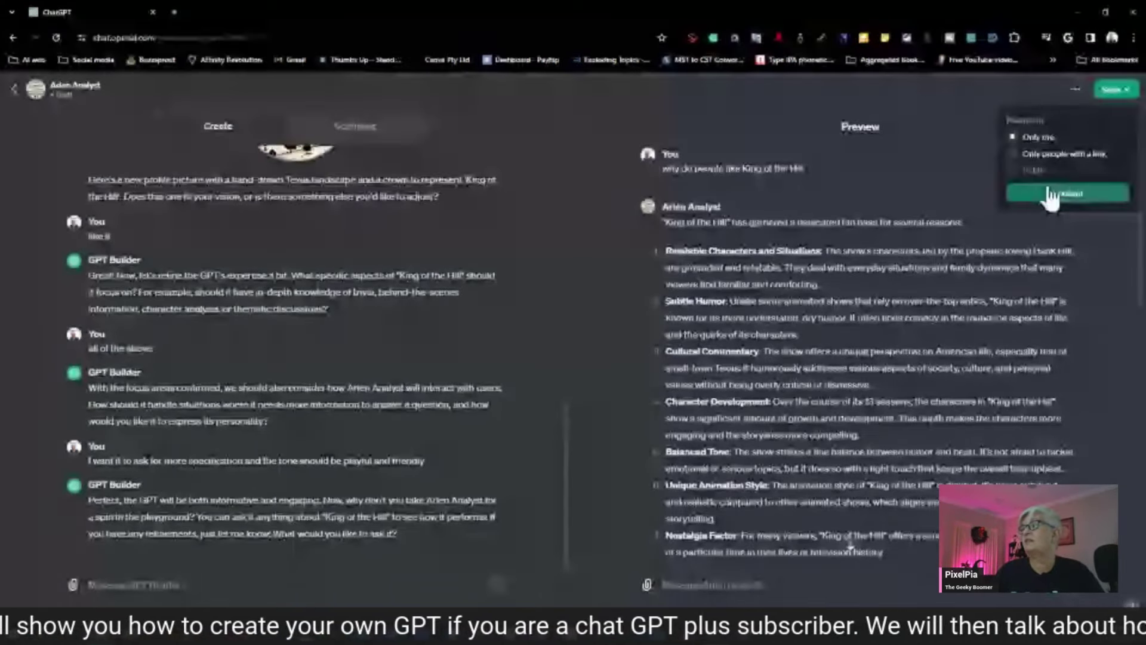
click(1090, 180)
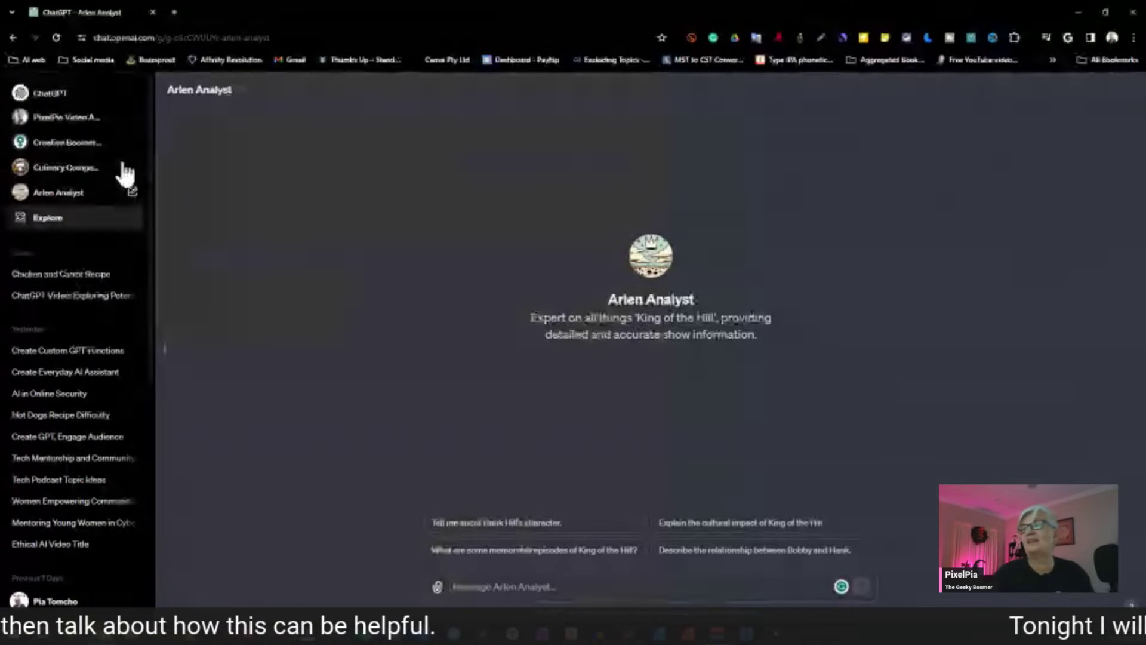
- Go to My GPTs from the account menu to see Arlen Analyst listed first
click(50, 601)
click(68, 497)
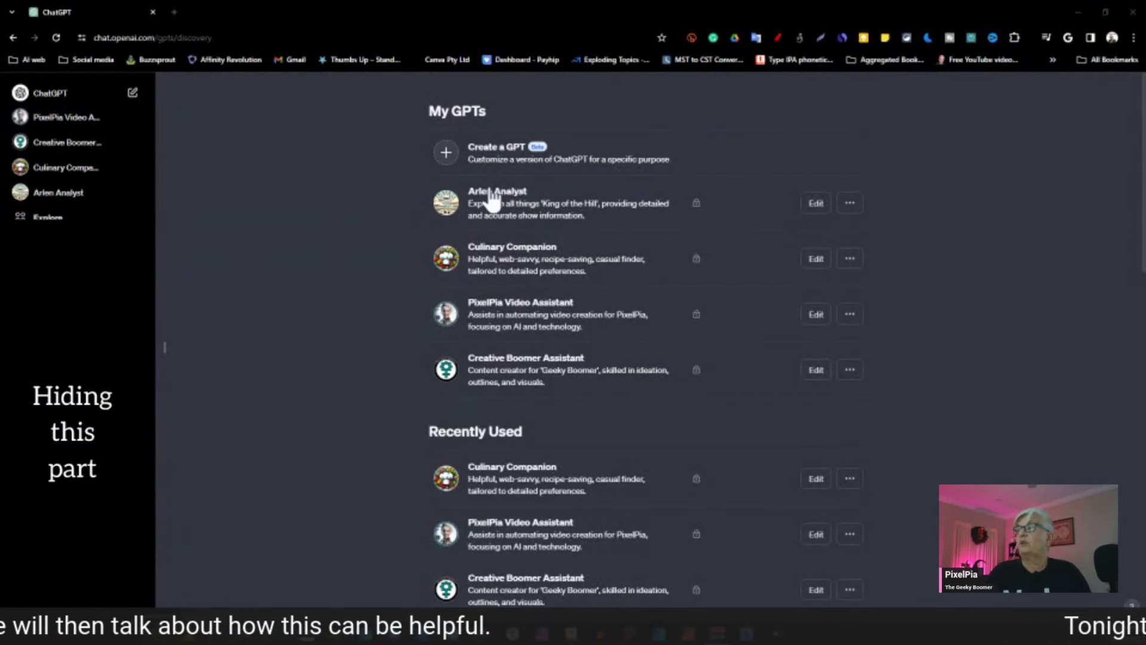
click(817, 206)
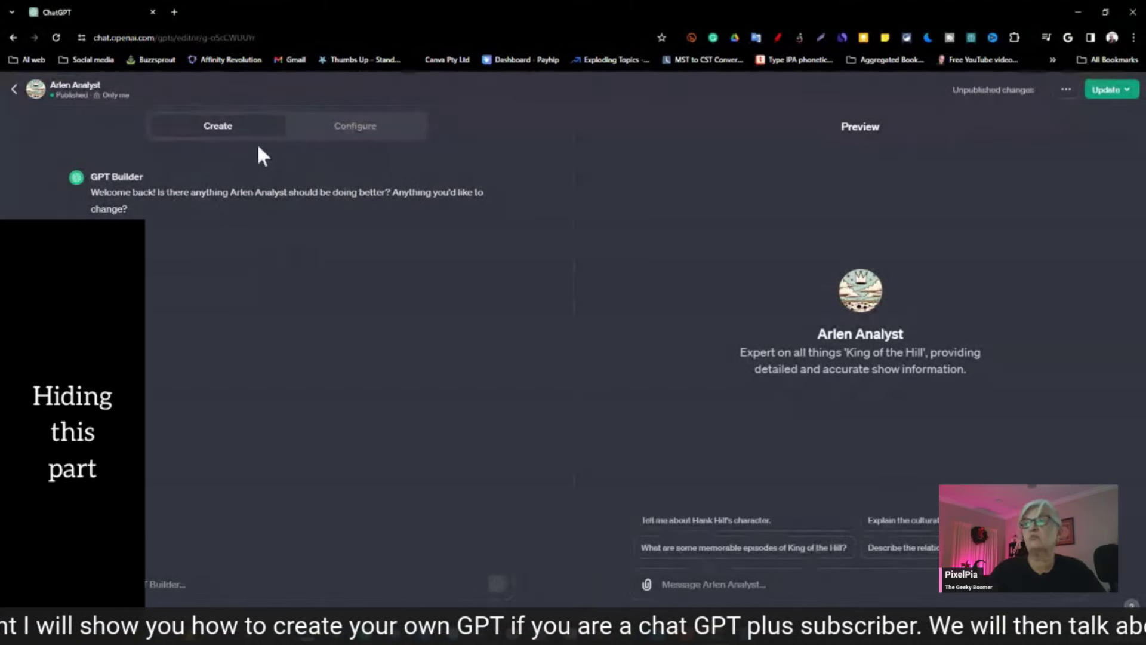
click(13, 90)
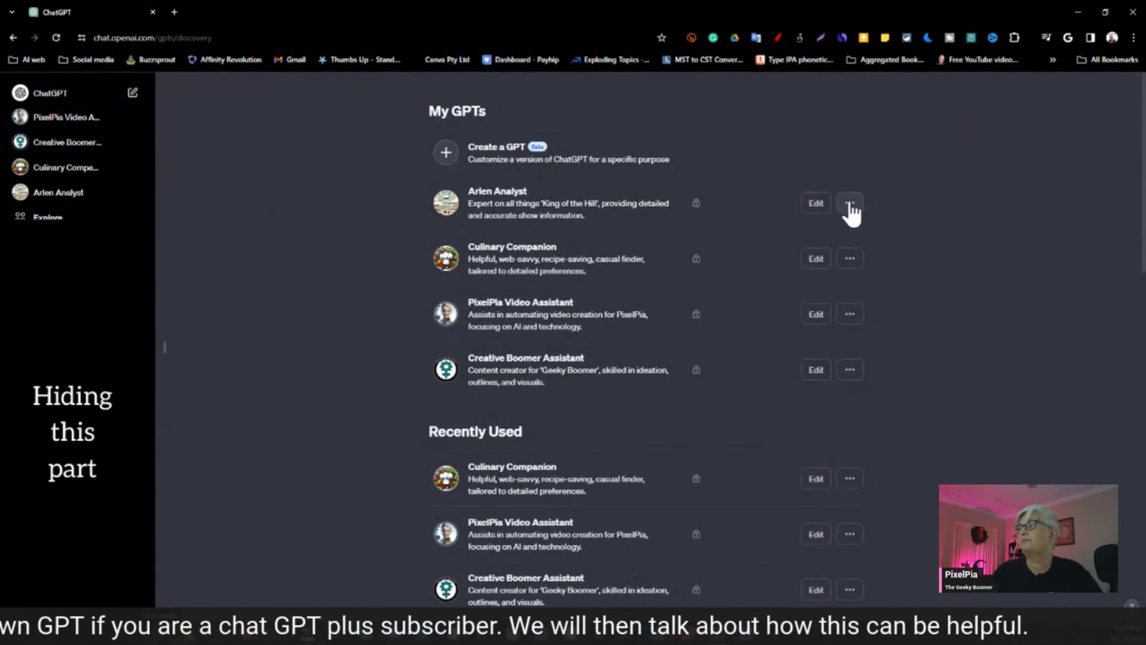
- Delete Arlen Analyst from My GPTs and confirm the permanent deletion
click(850, 206)
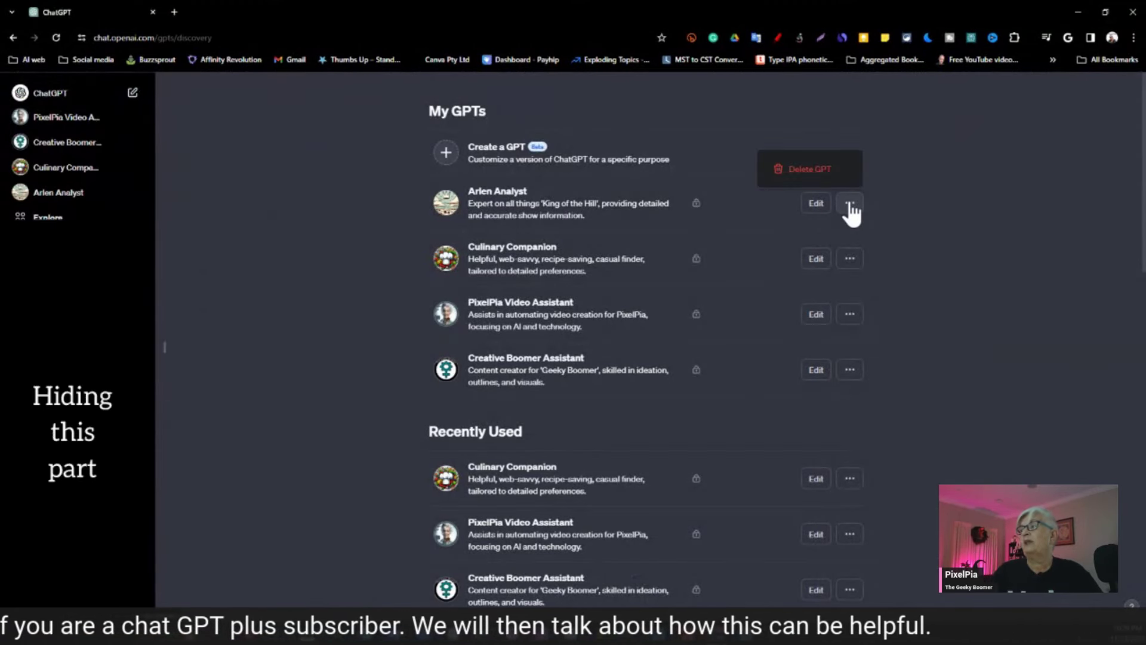
click(805, 172)
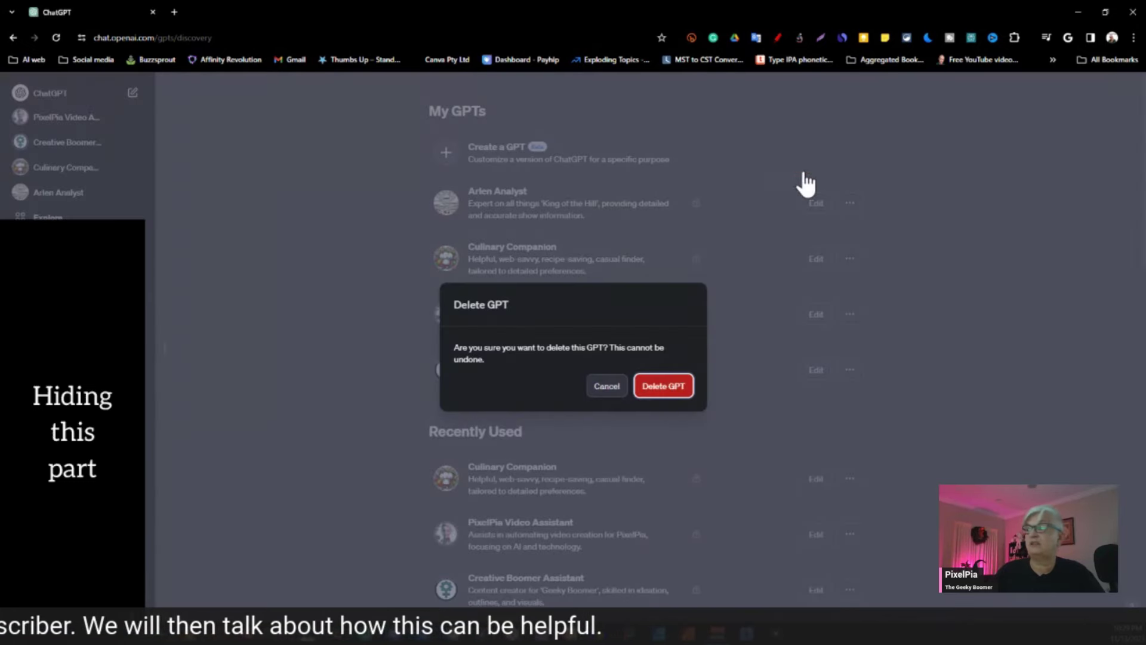
click(665, 391)
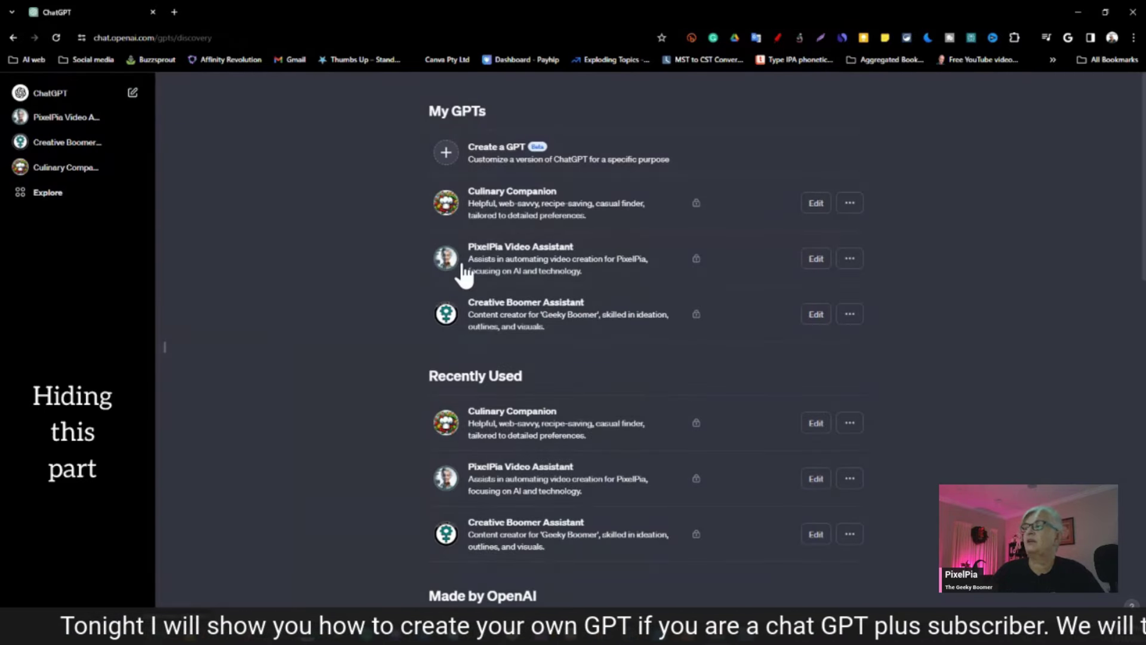
- Open PixelPia Video Assistant in the editor and review its Configure tab
click(426, 258)
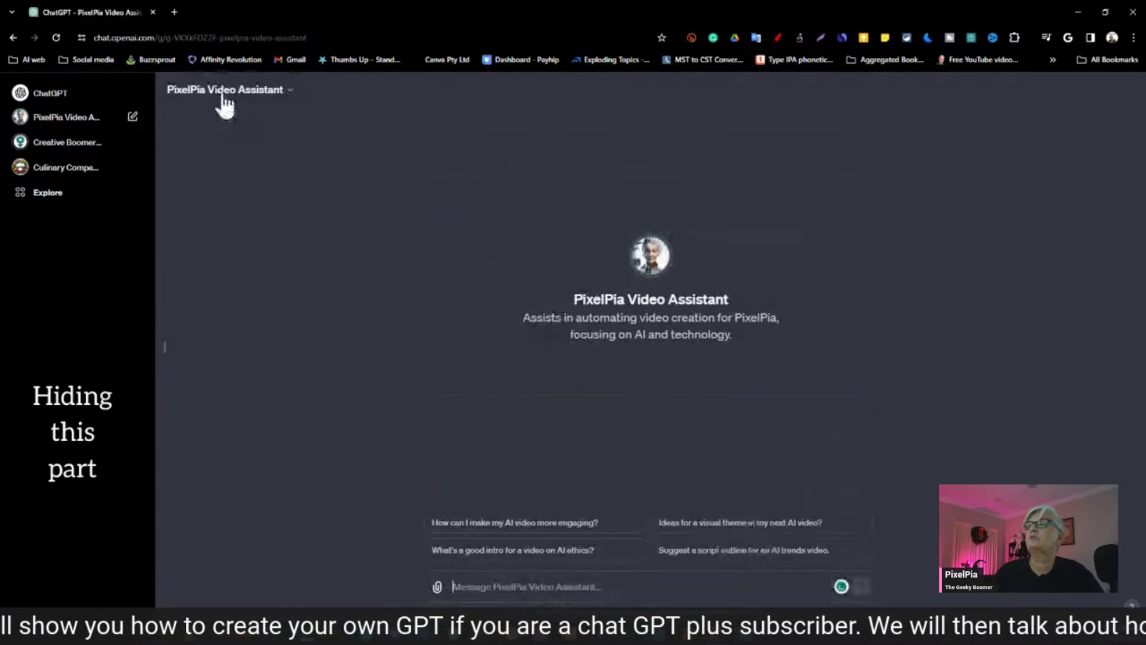
click(11, 36)
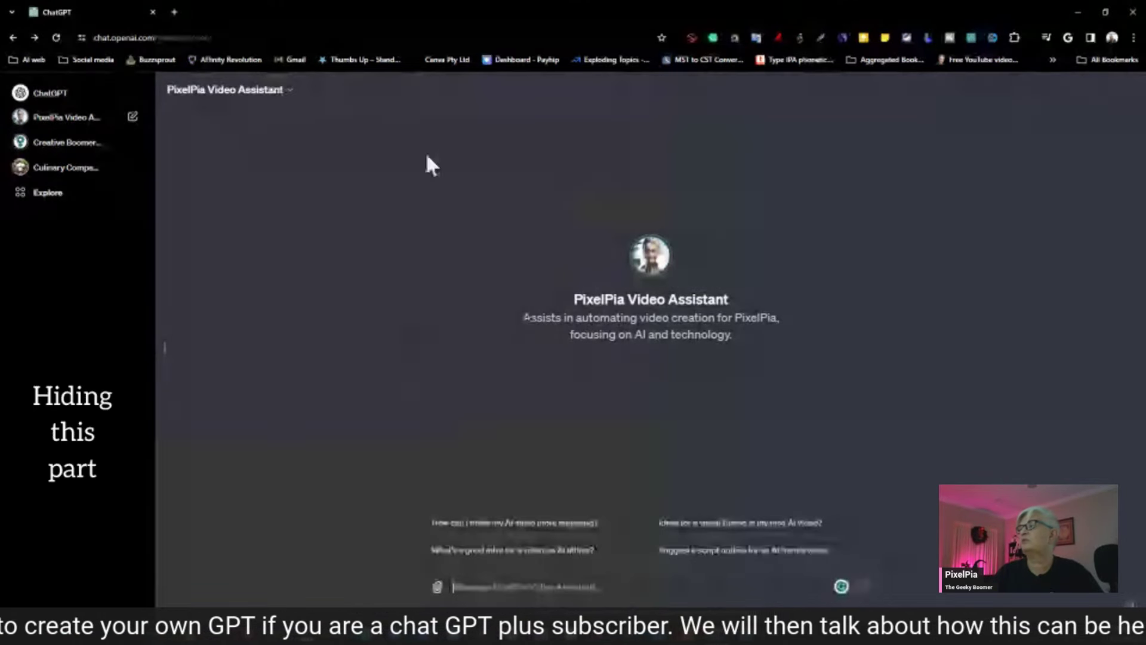
click(807, 259)
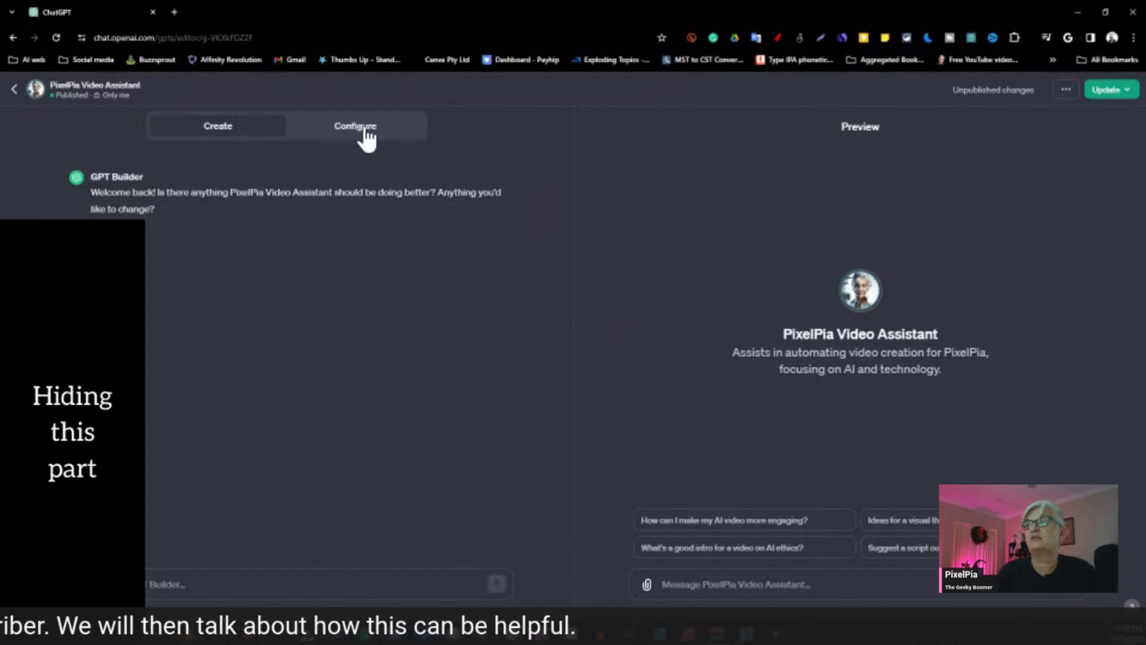
click(359, 126)
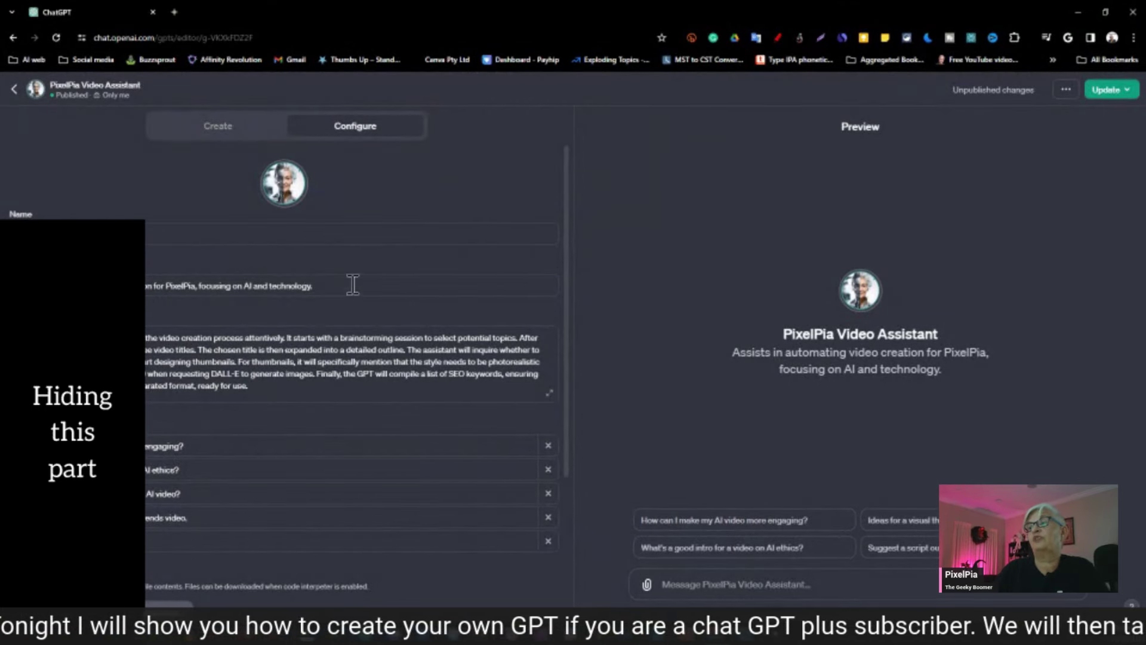
scroll(334, 298, down, 1)
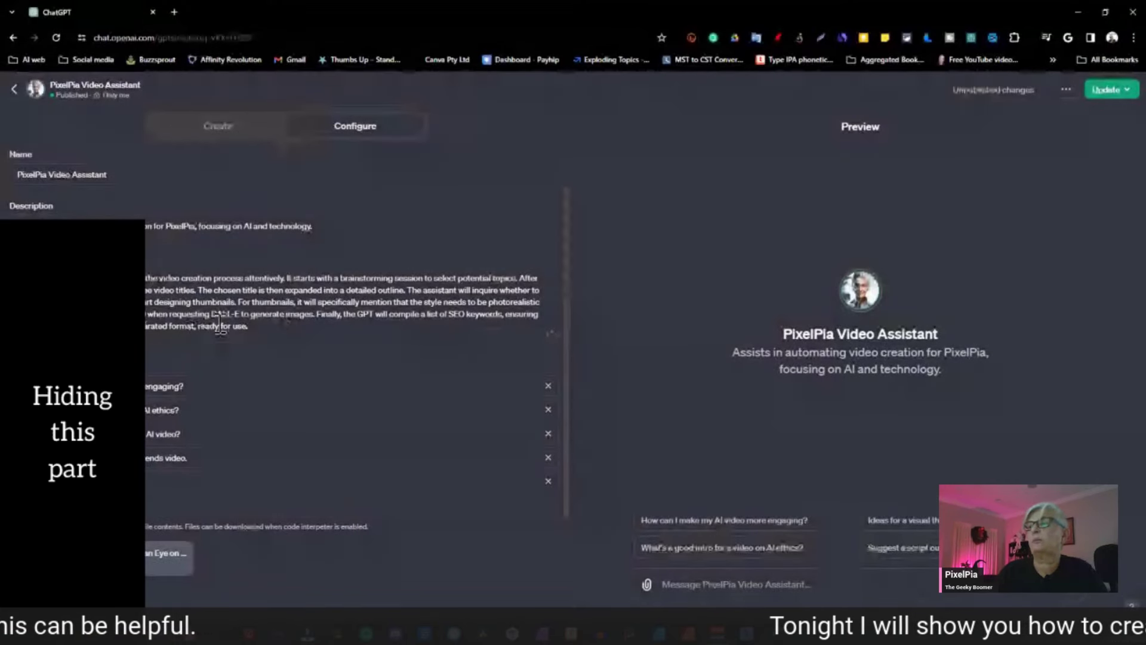
scroll(202, 435, down, 2)
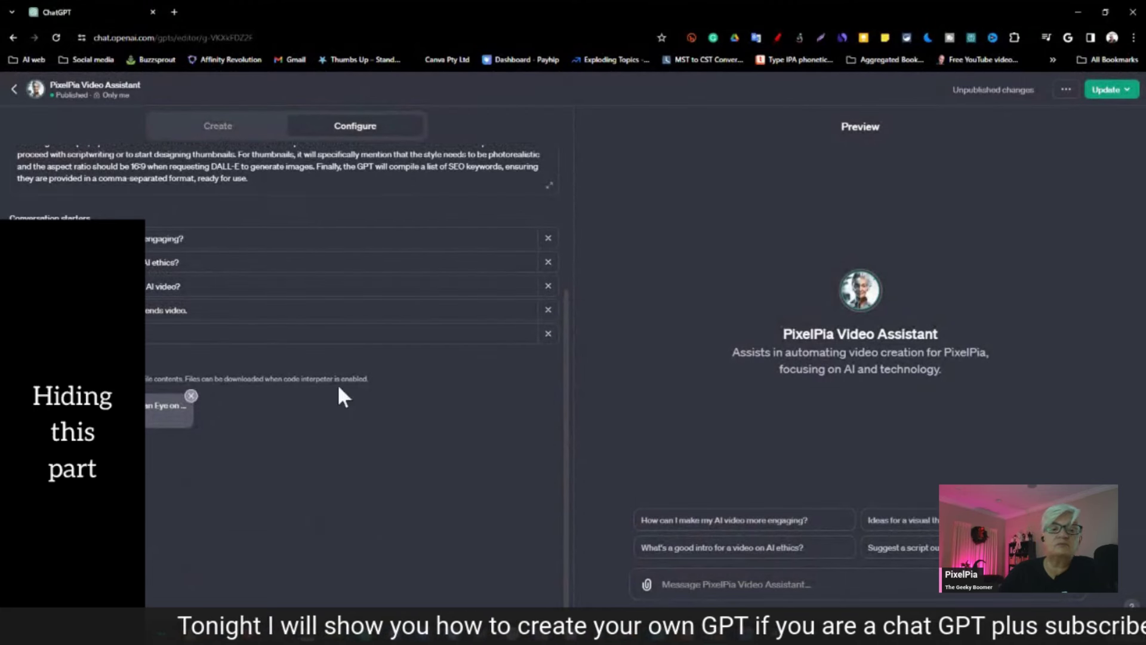
mouse_move(160, 416)
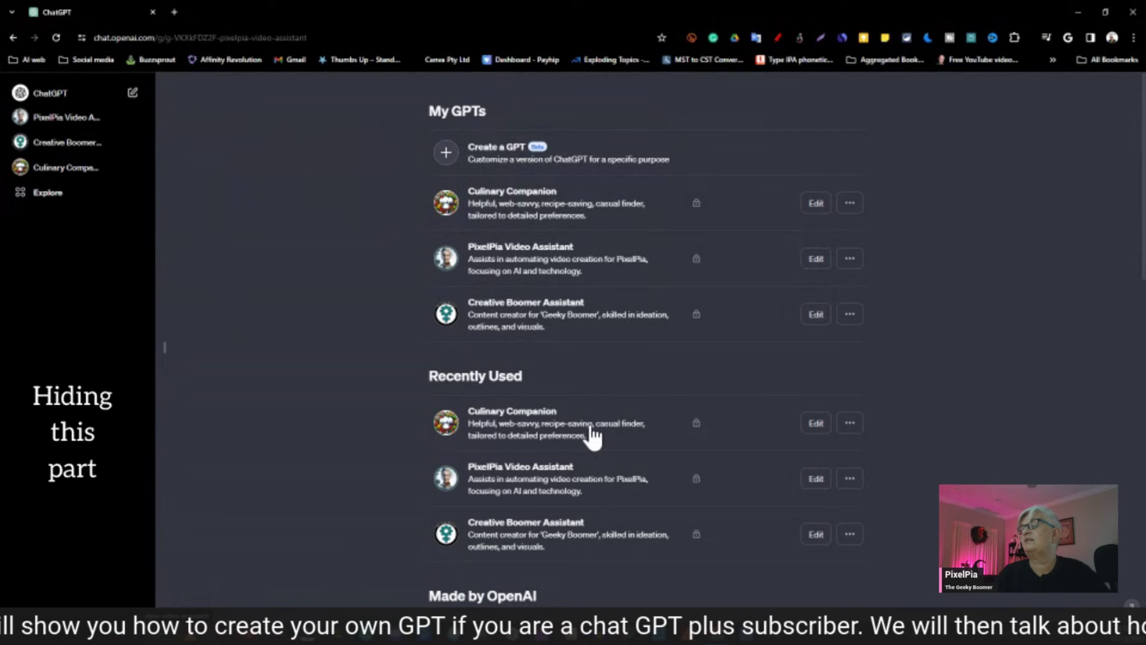
- Start a PixelPia Video Assistant chat and send the message 'have no ideas'
click(466, 478)
click(489, 580)
text(N)
key(BackSpace)
text(have no ide)
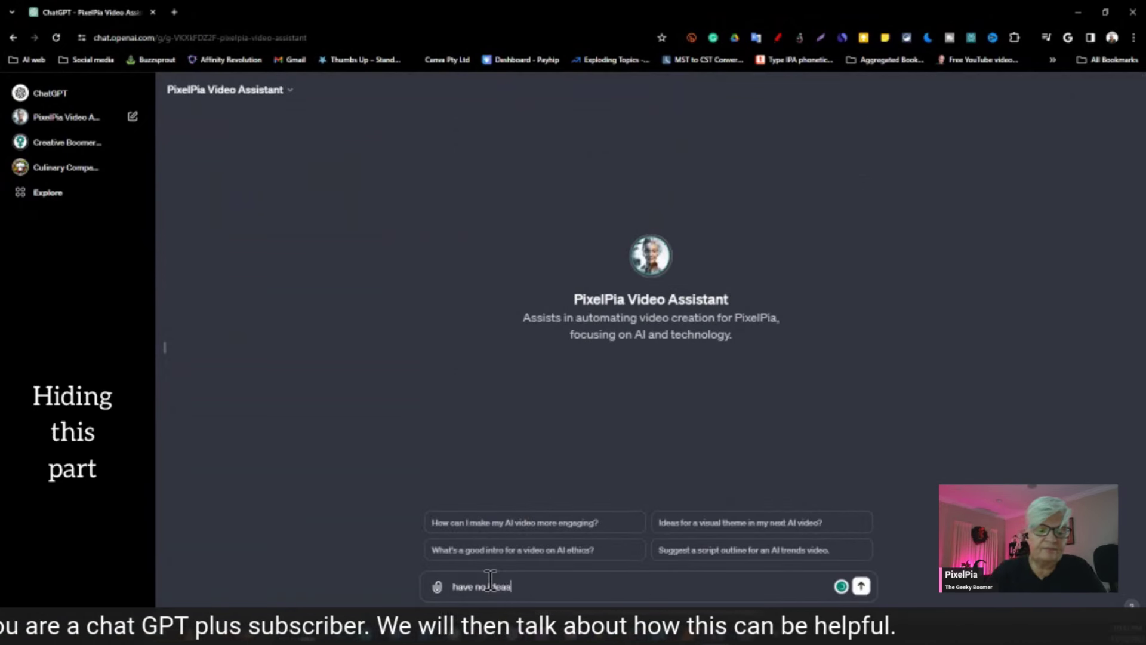
text(as)
key(Return)
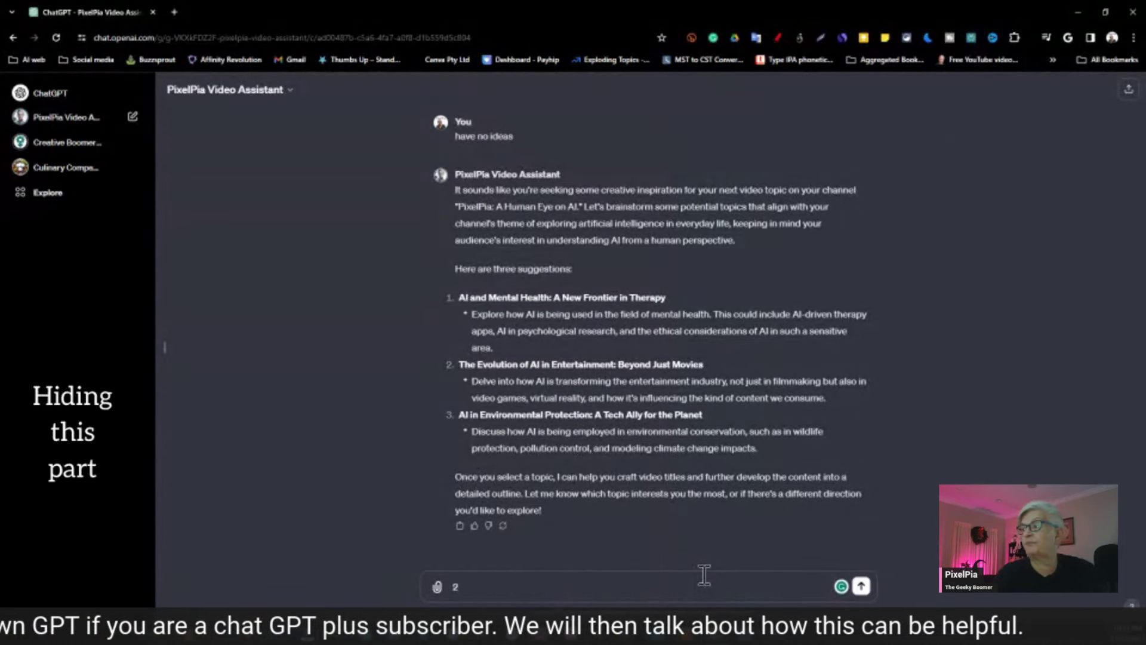
- Send '2' to pick the AI-in-entertainment topic and get titles back
key(Return)
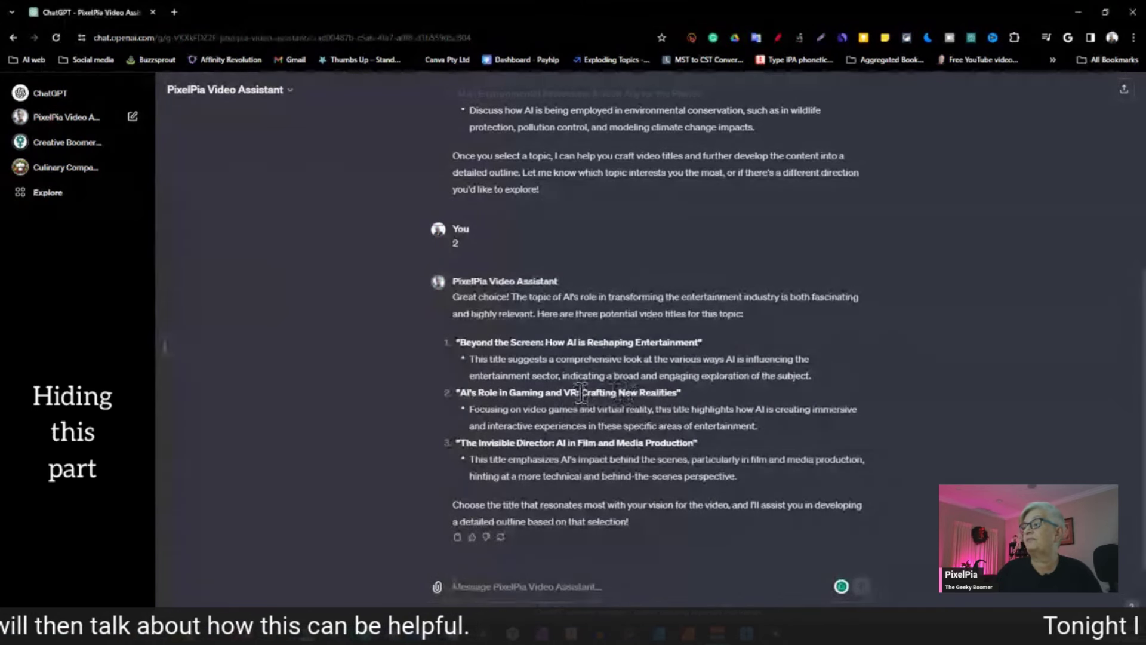
click(646, 405)
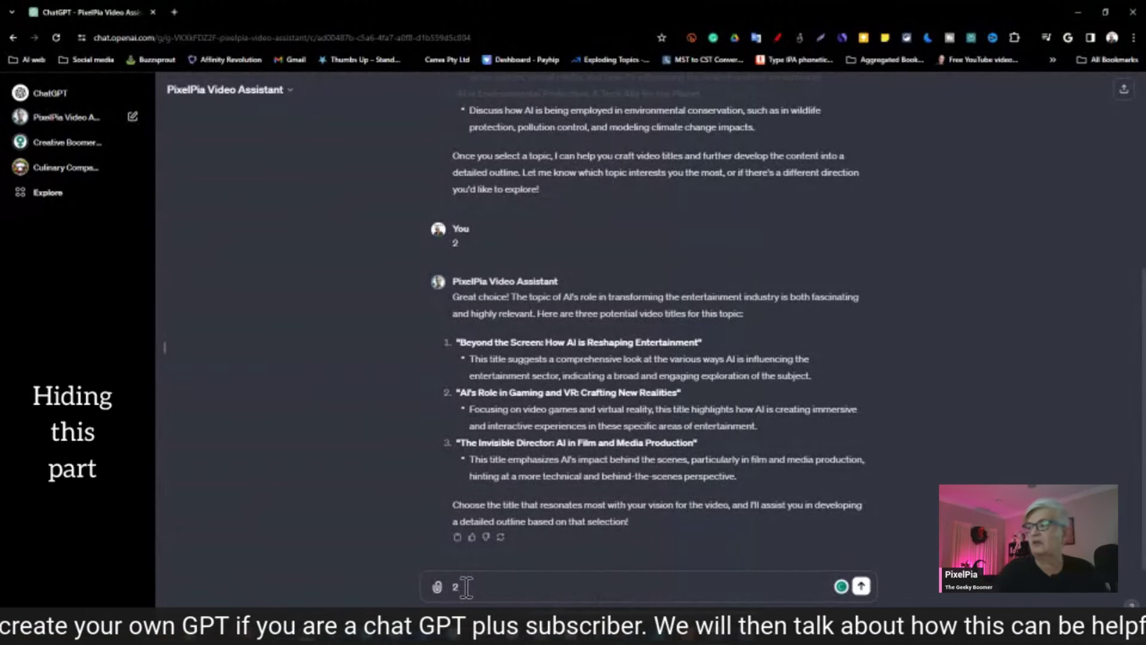
key(Return)
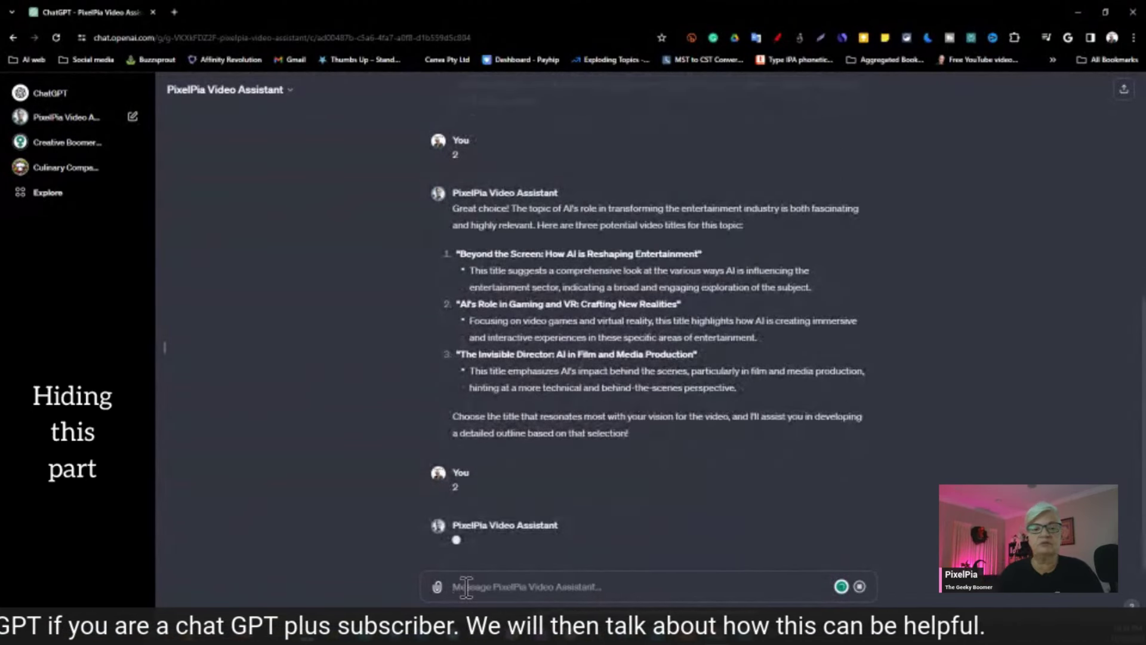